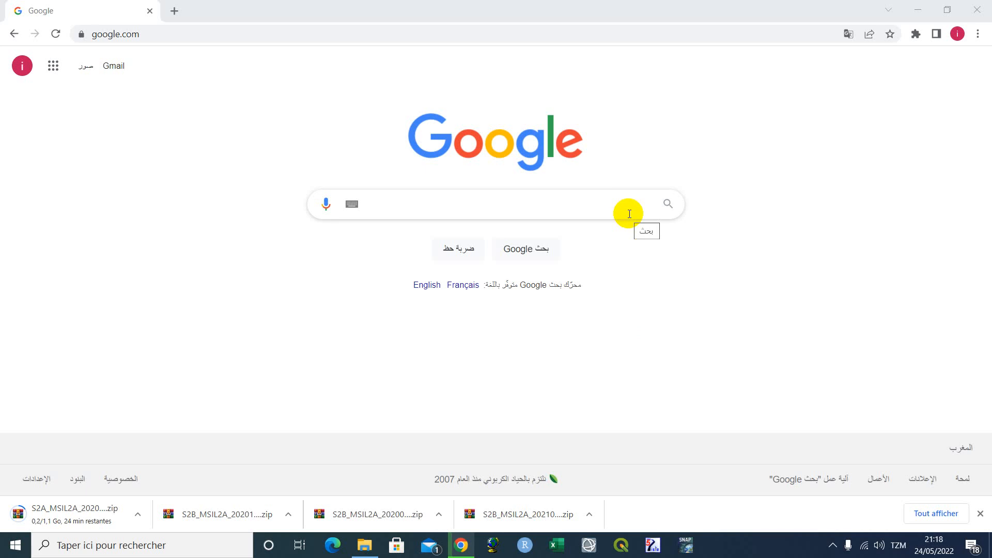
# Step: Search Google for "copernicus" and open the Copernicus Open Access Hub website
pyautogui.click(632, 200)
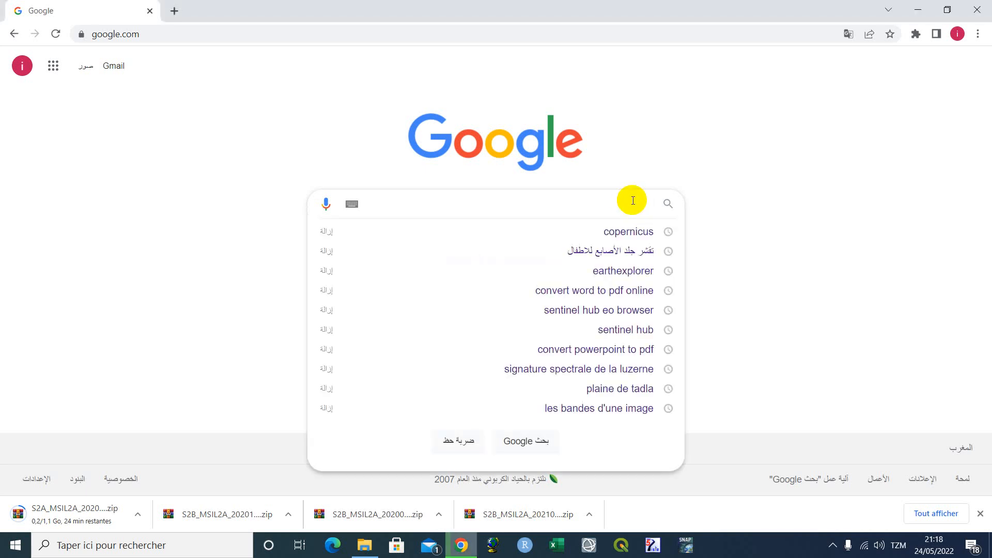
pyautogui.click(631, 237)
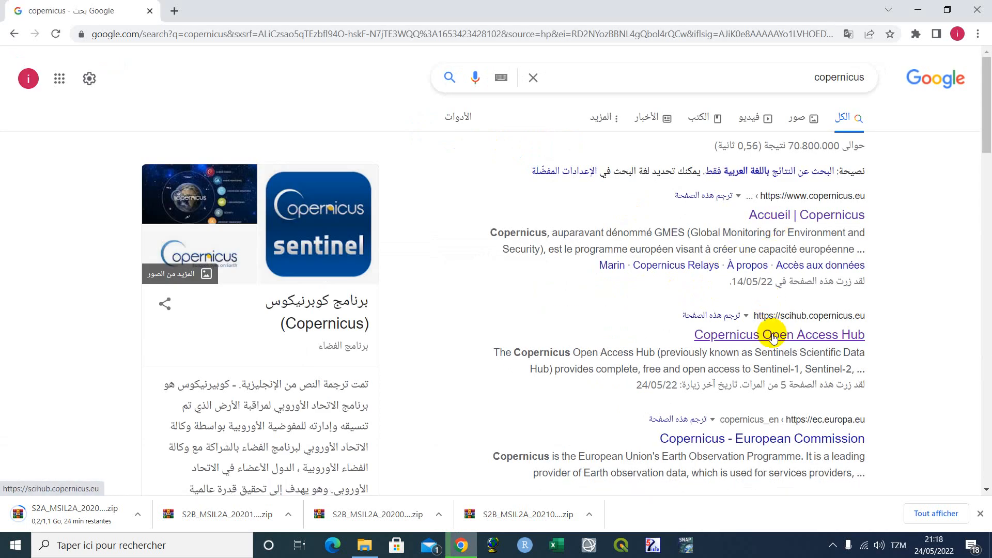
pyautogui.click(758, 334)
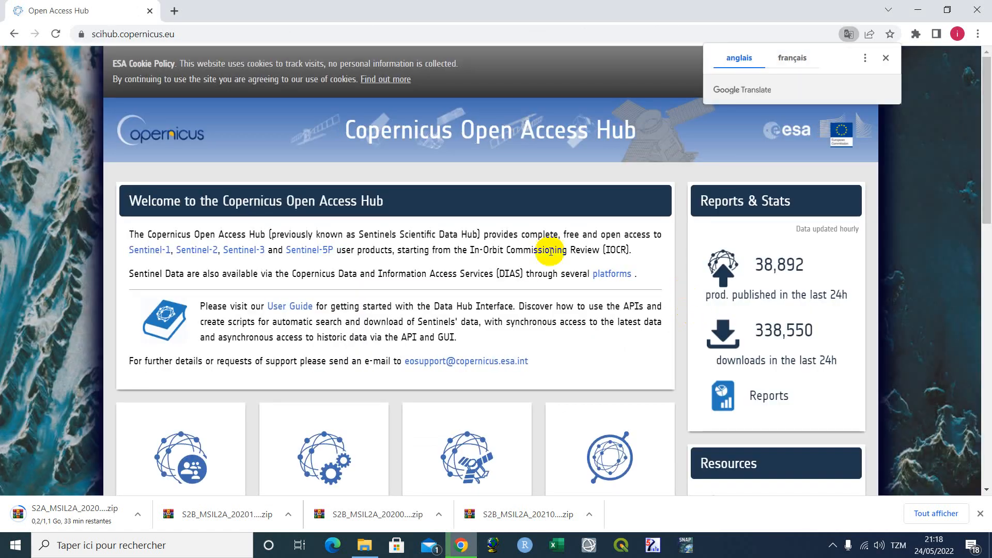
# Step: Enter the Open Hub, the interactive interface giving access to all Sentinel missions data
pyautogui.scroll(-3, 447, 331)
pyautogui.scroll(-1, 447, 331)
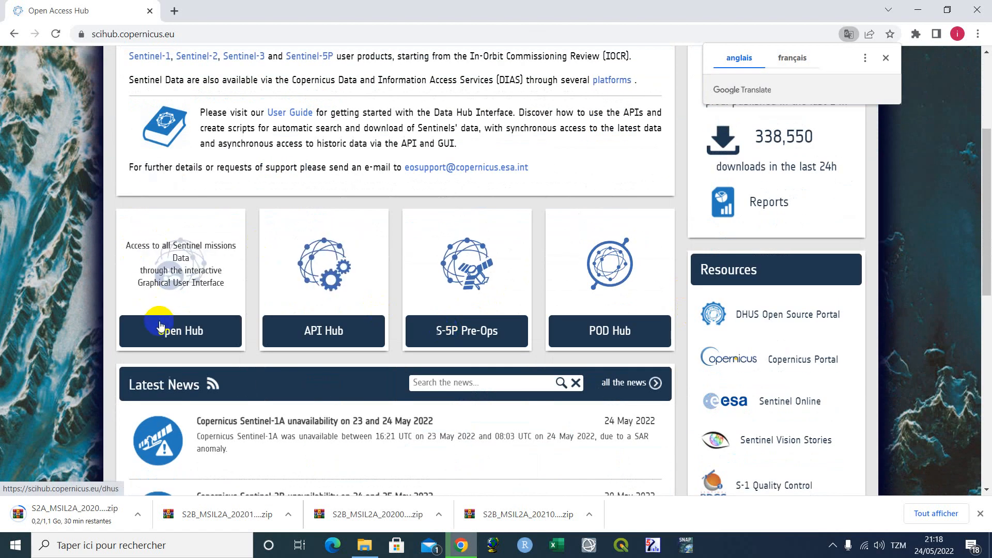
pyautogui.click(173, 309)
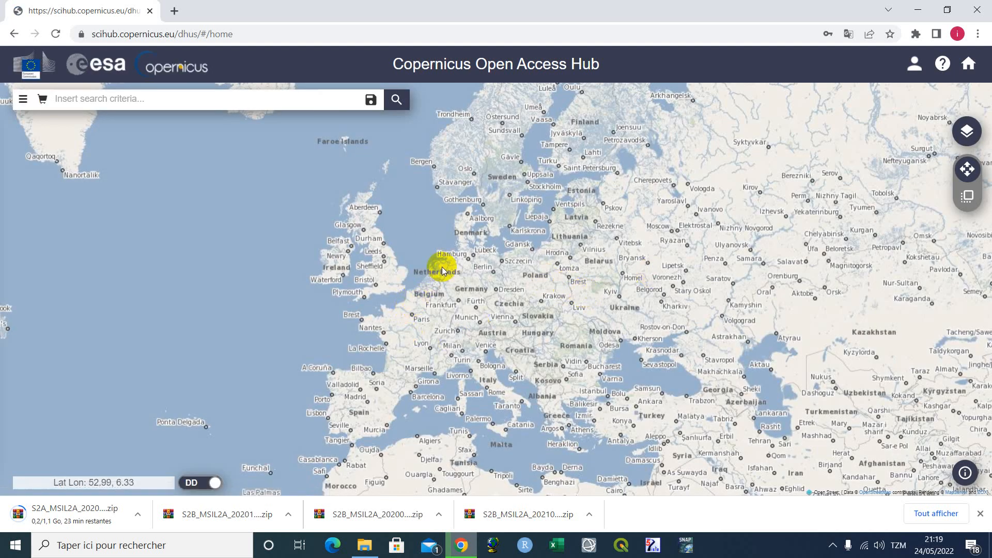
# Step: Bring the Moroccan region around Fkih Ben Salah and Beni Mellal into close view on the map
pyautogui.scroll(-1, 429, 253)
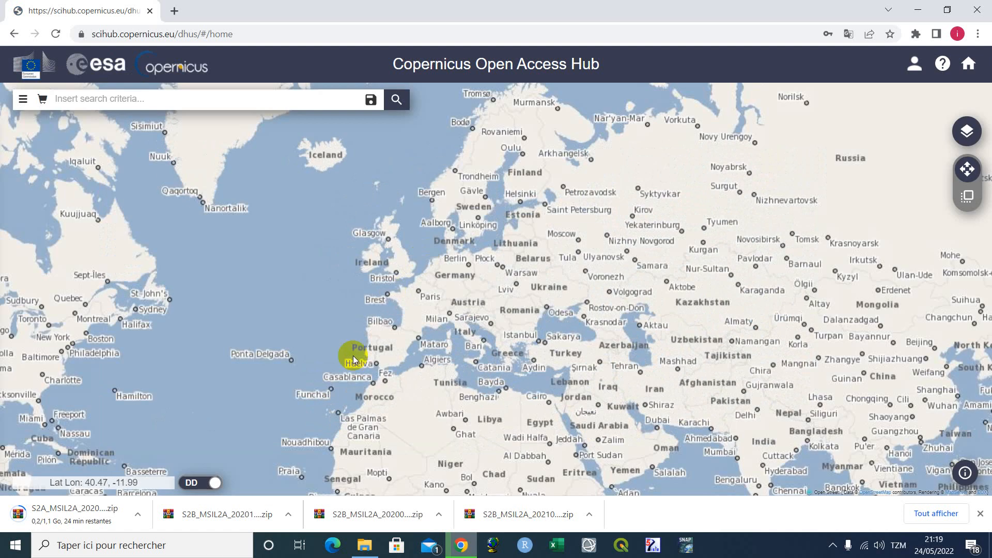
pyautogui.scroll(4, 391, 371)
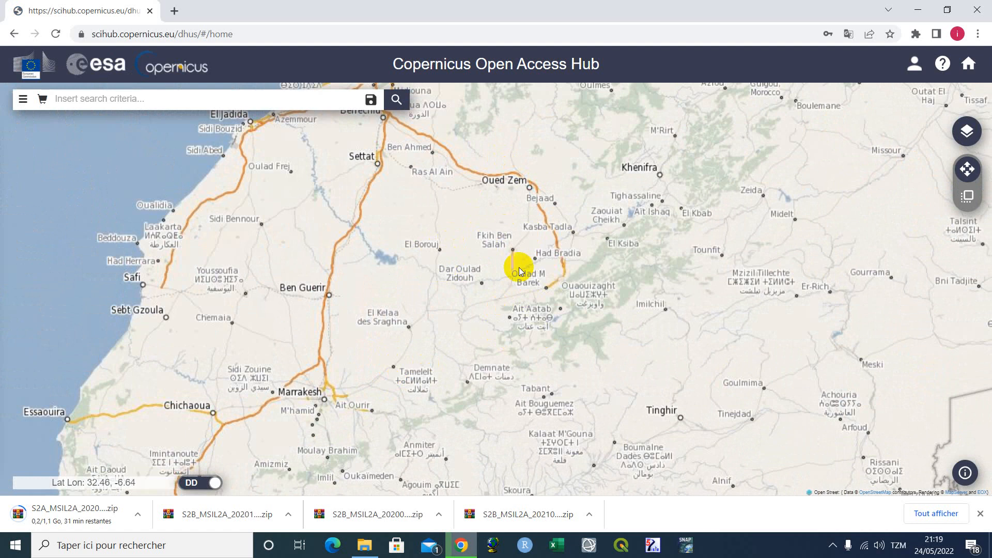
pyautogui.scroll(1, 483, 261)
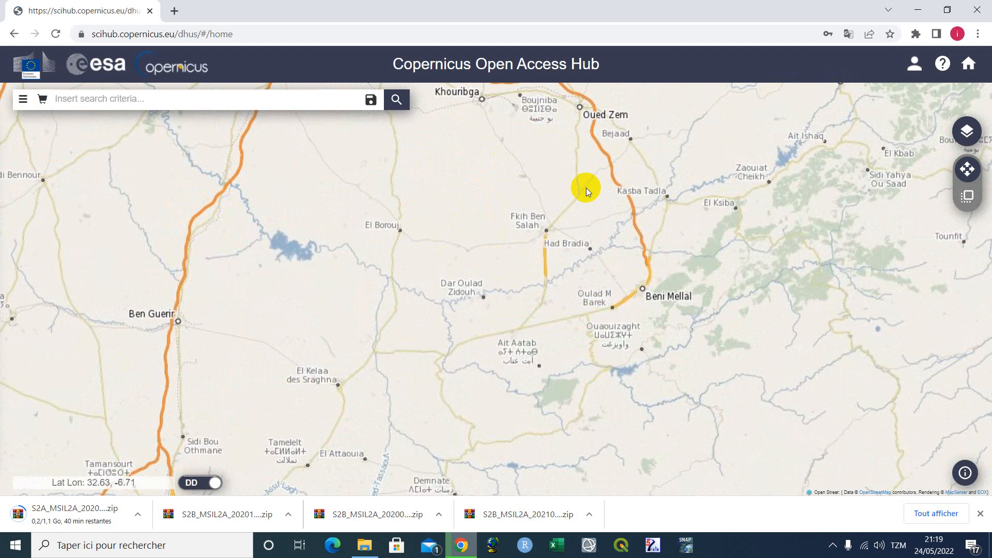
# Step: Check the signed-in account's profile details and allowed functions, and close them
pyautogui.click(911, 72)
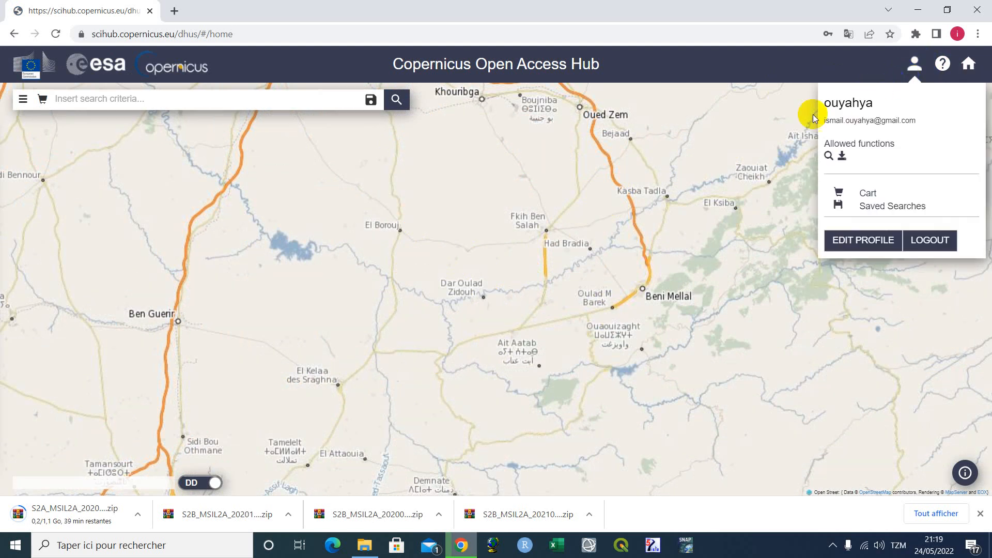
pyautogui.click(807, 52)
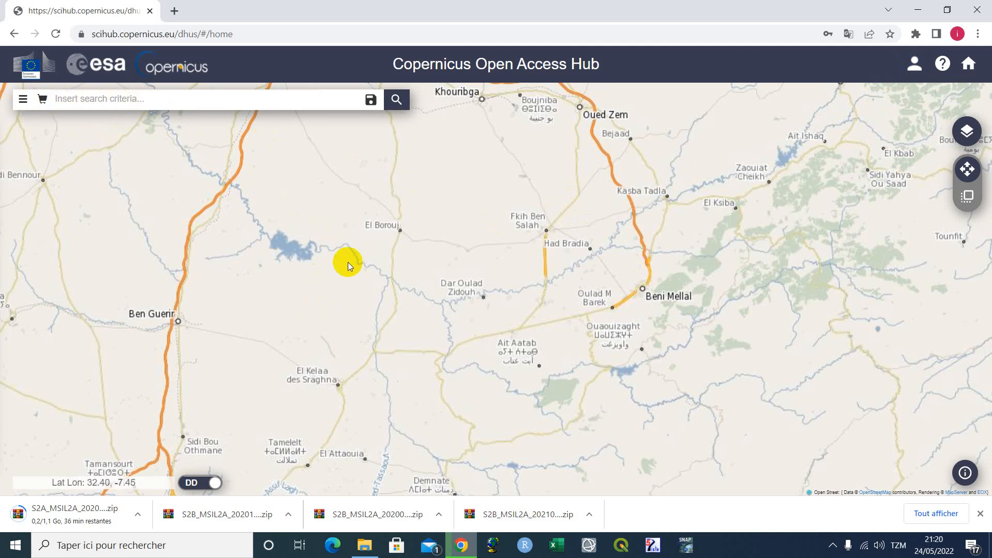
# Step: Draw a rectangular search area from just south of El Borouj to southwest of Beni Mellal, enclosing Dar Oulad Zidouh and Ait Aatab
pyautogui.click(968, 198)
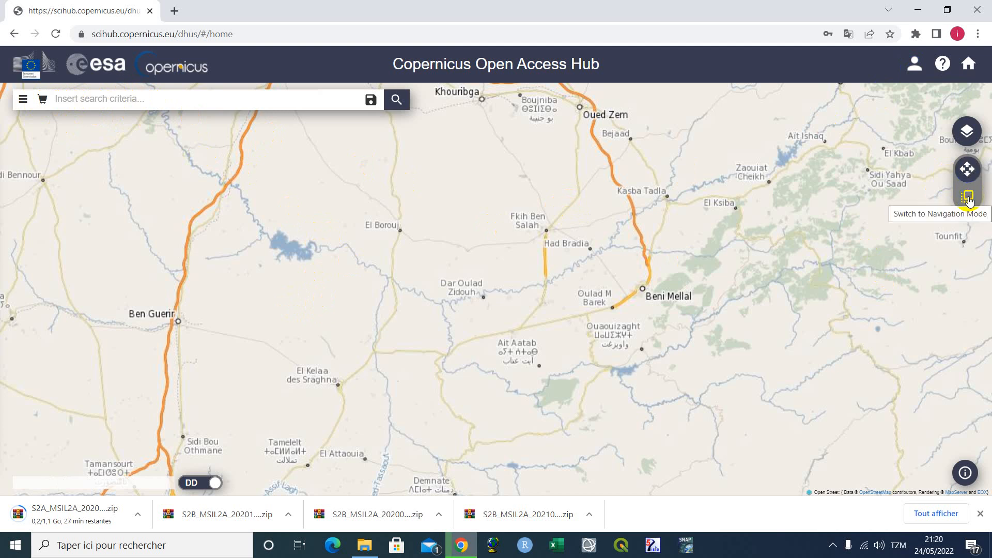
pyautogui.click(968, 198)
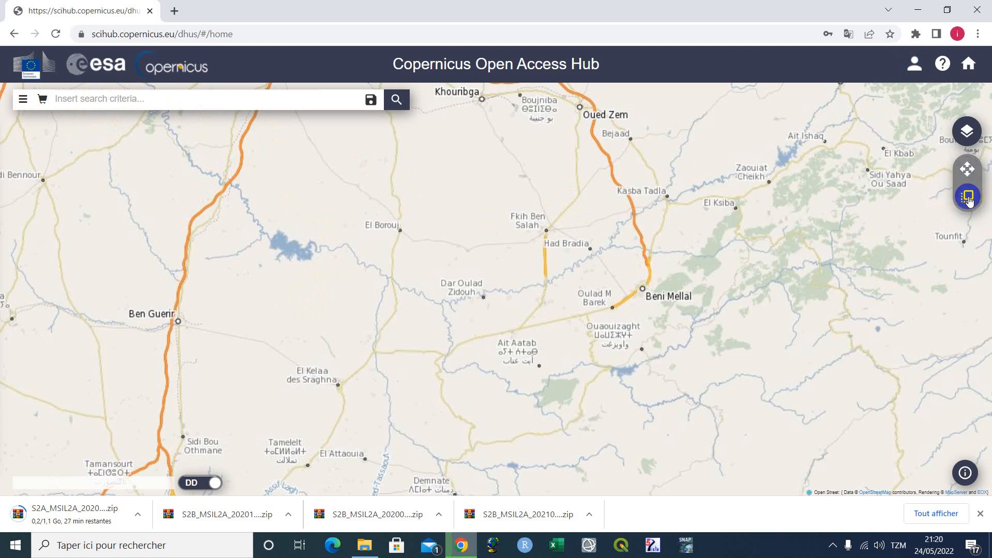
pyautogui.moveTo(332, 265); pyautogui.dragTo(630, 393)
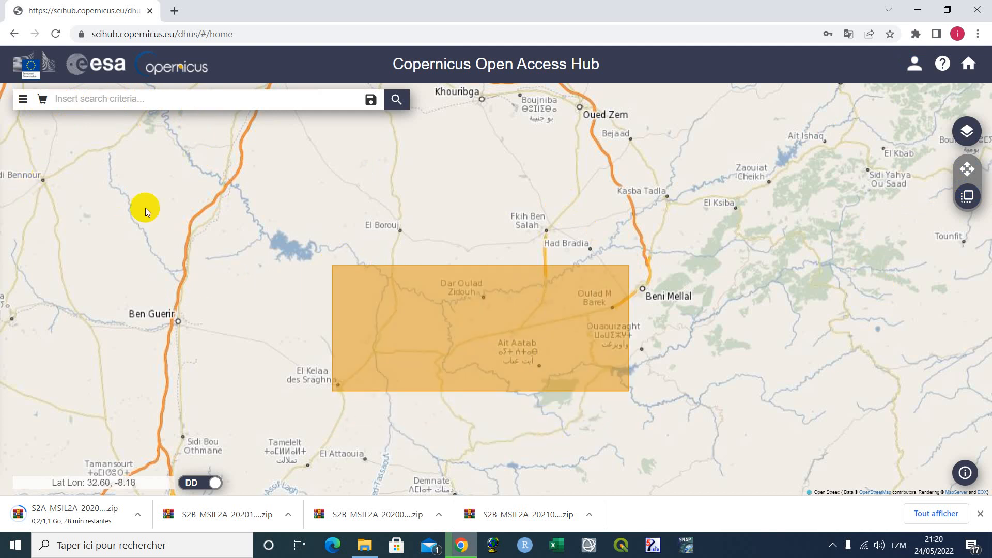
# Step: Set the start of the sensing period to 2020/01/02 in the advanced search
pyautogui.click(23, 100)
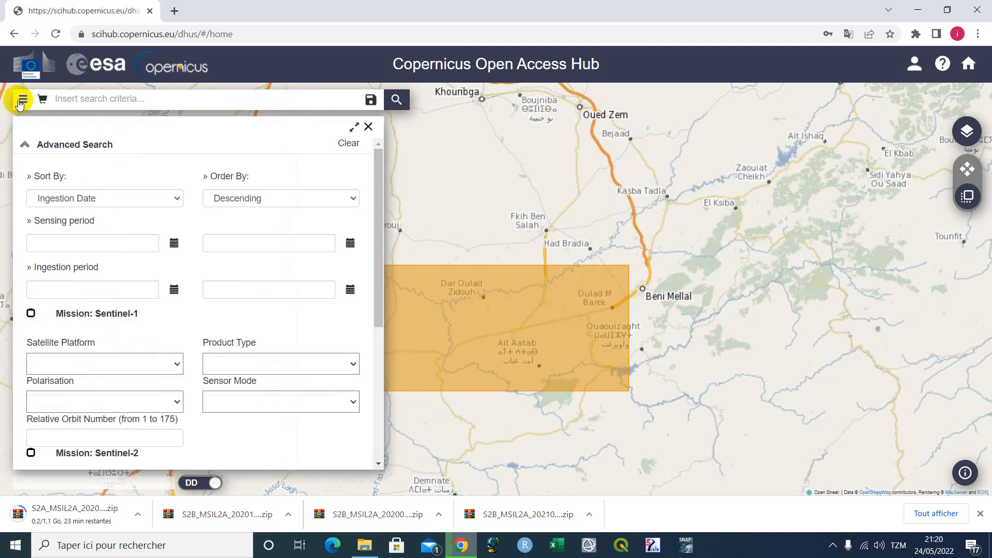
pyautogui.click(174, 243)
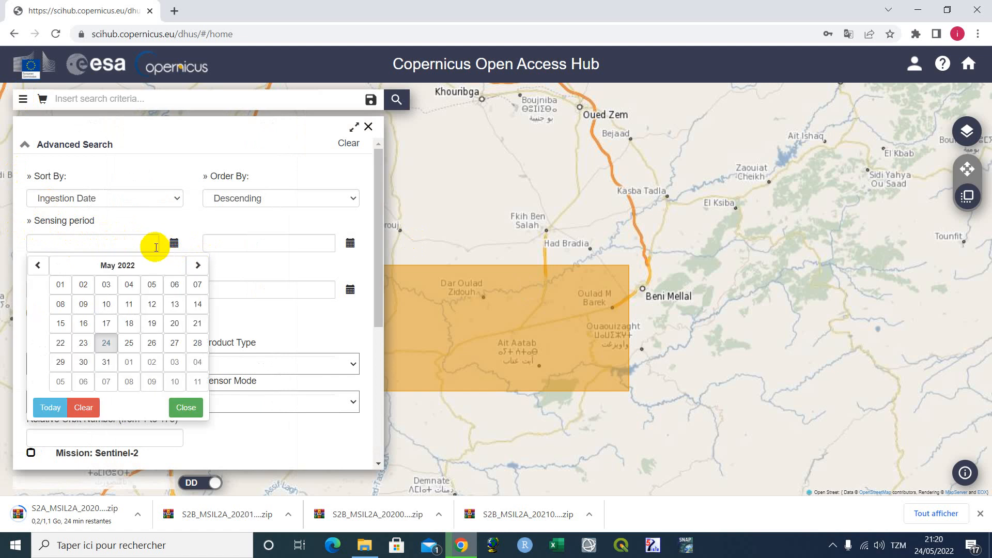
pyautogui.click(91, 265)
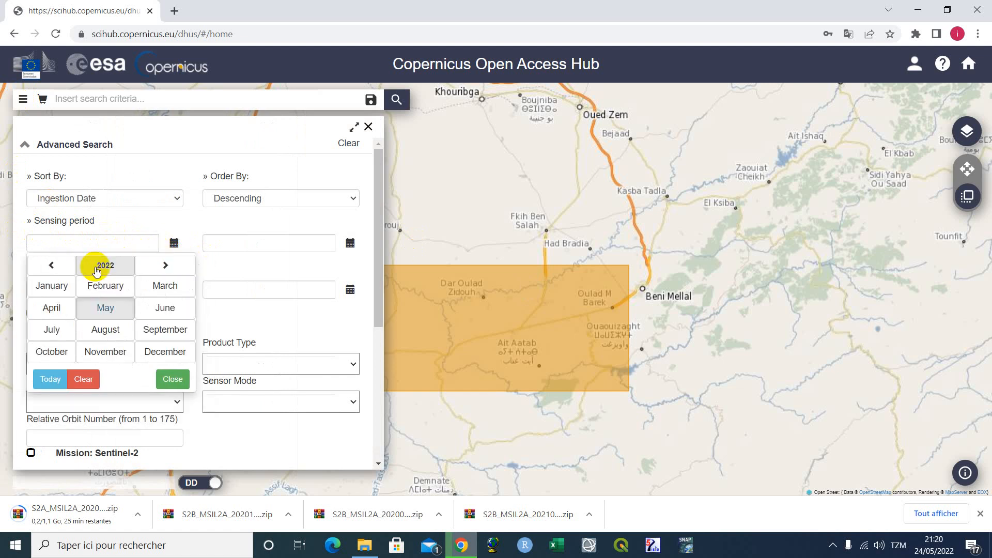
pyautogui.click(52, 268)
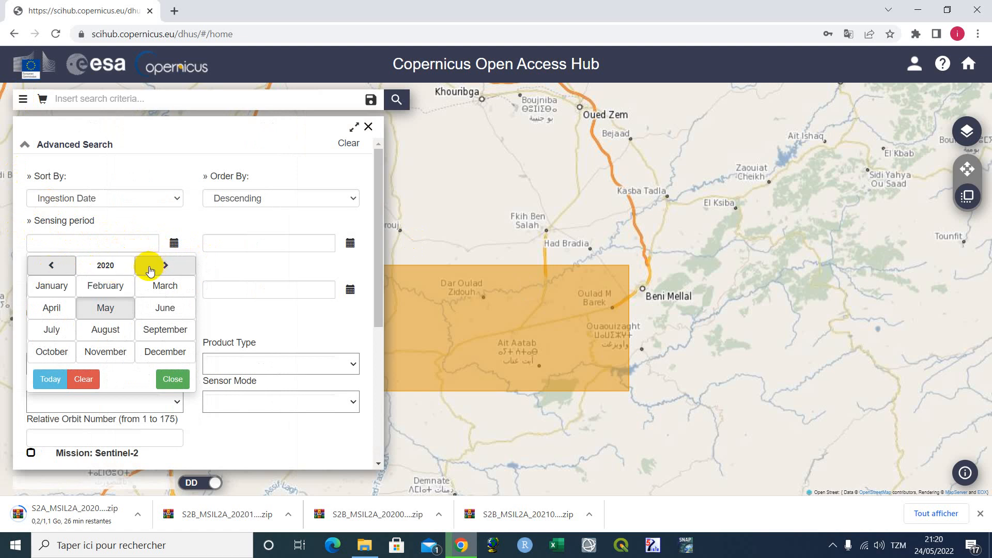
pyautogui.click(32, 284)
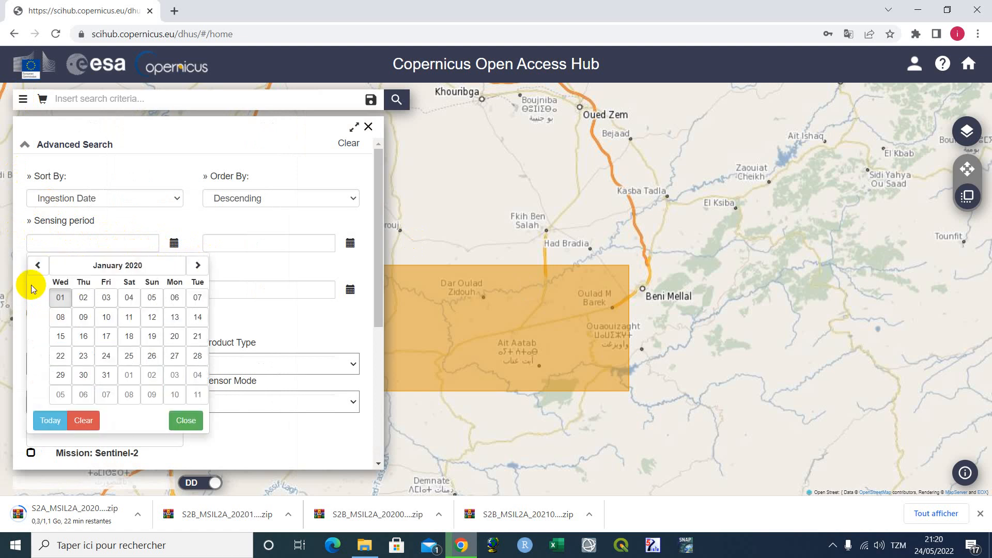
pyautogui.click(76, 295)
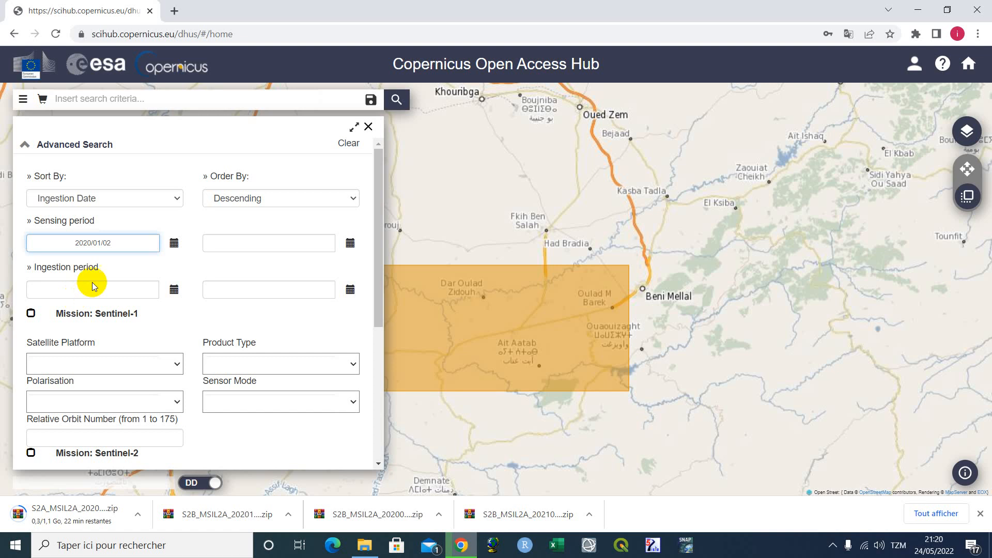
# Step: Set the end of the sensing period to 2021/01/01
pyautogui.click(350, 242)
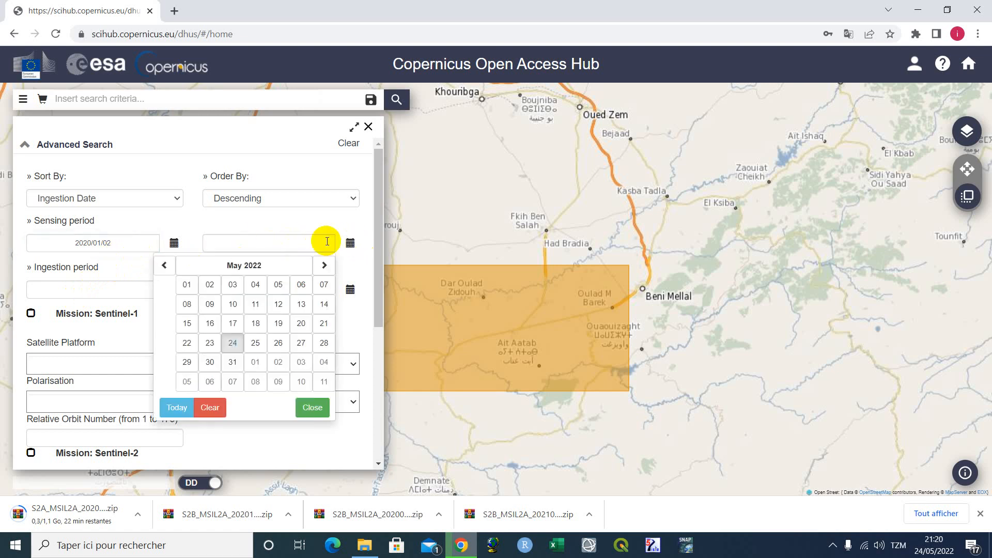
pyautogui.click(173, 268)
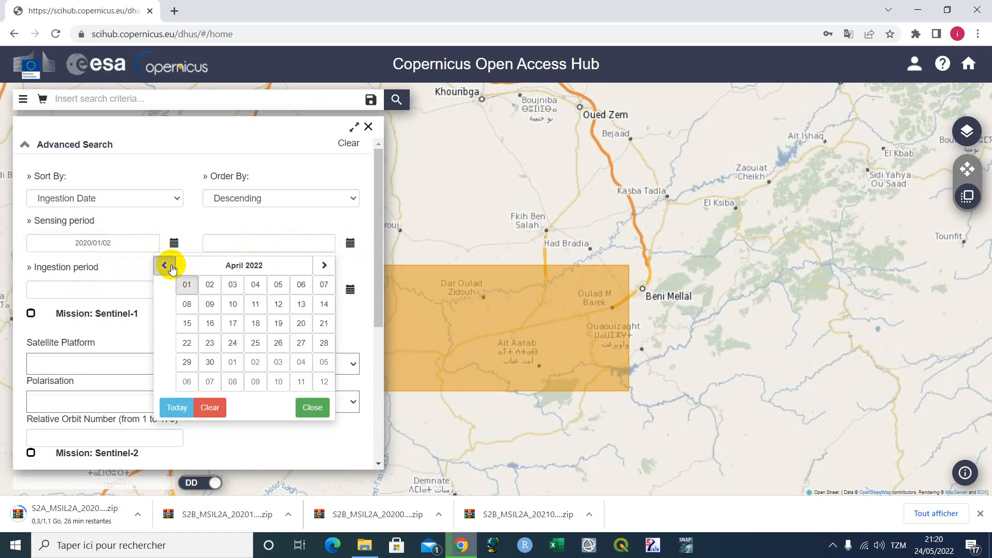
pyautogui.click(173, 269)
pyautogui.click(178, 267)
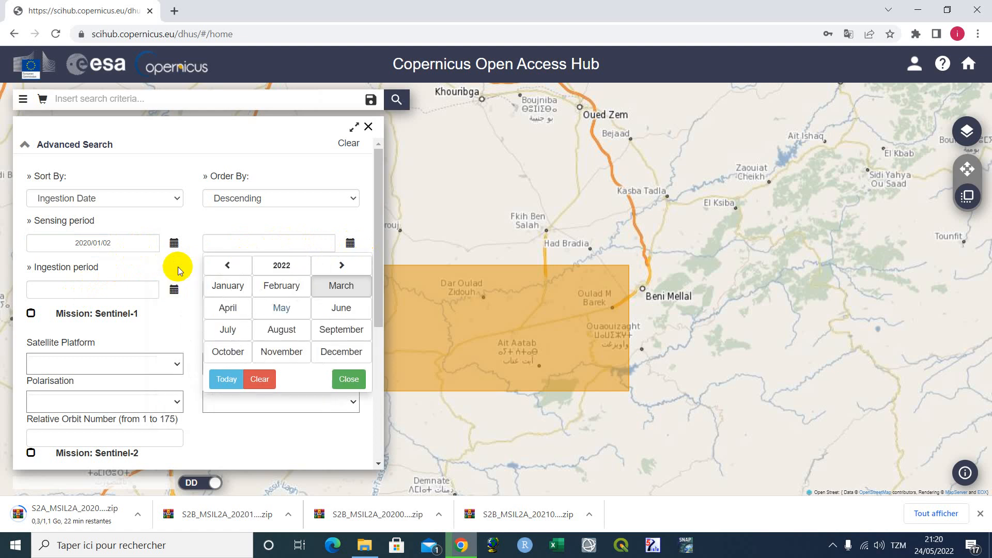
pyautogui.click(242, 266)
pyautogui.click(242, 266)
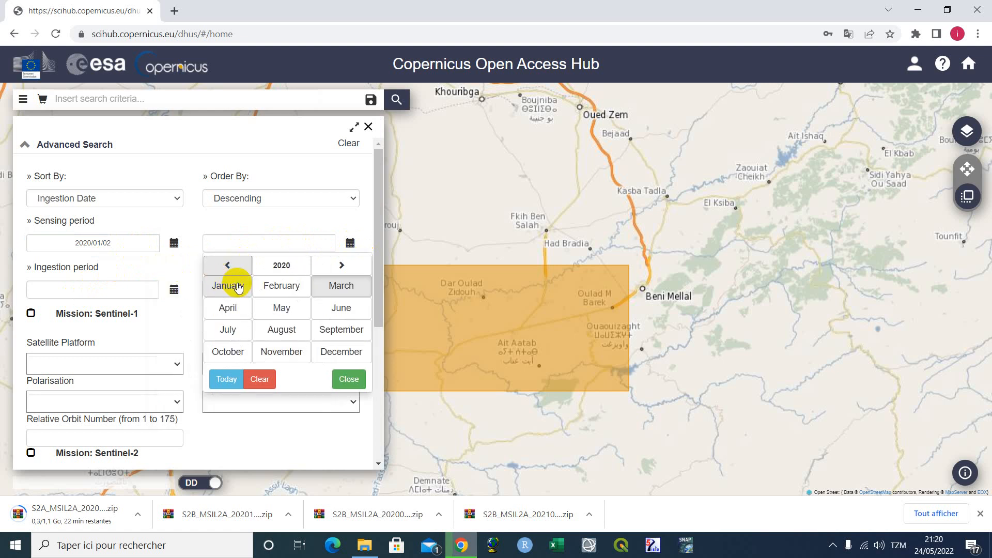
pyautogui.click(344, 266)
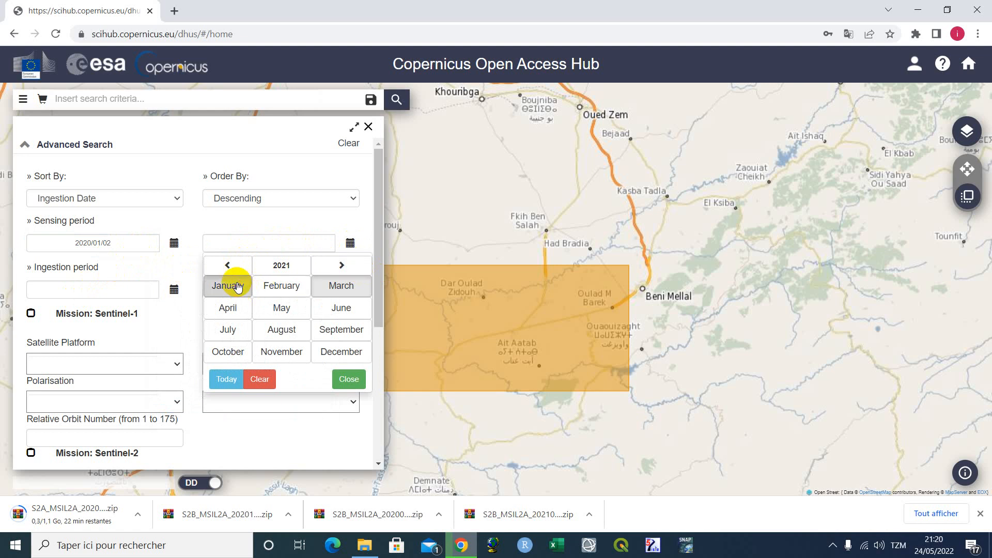
pyautogui.click(232, 285)
pyautogui.click(190, 296)
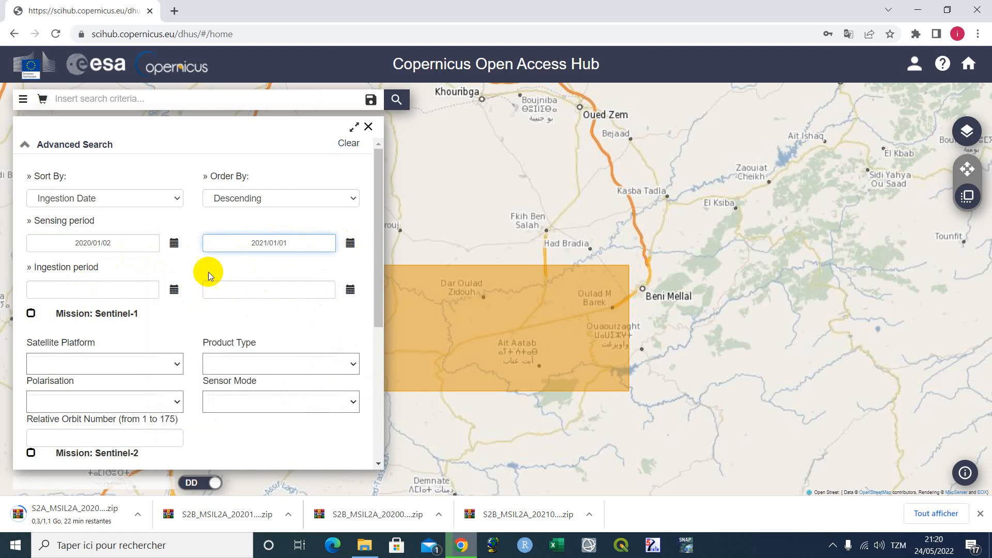
# Step: Restrict the search to the Sentinel-2 mission with product type S2MSI2A
pyautogui.scroll(-3, 79, 330)
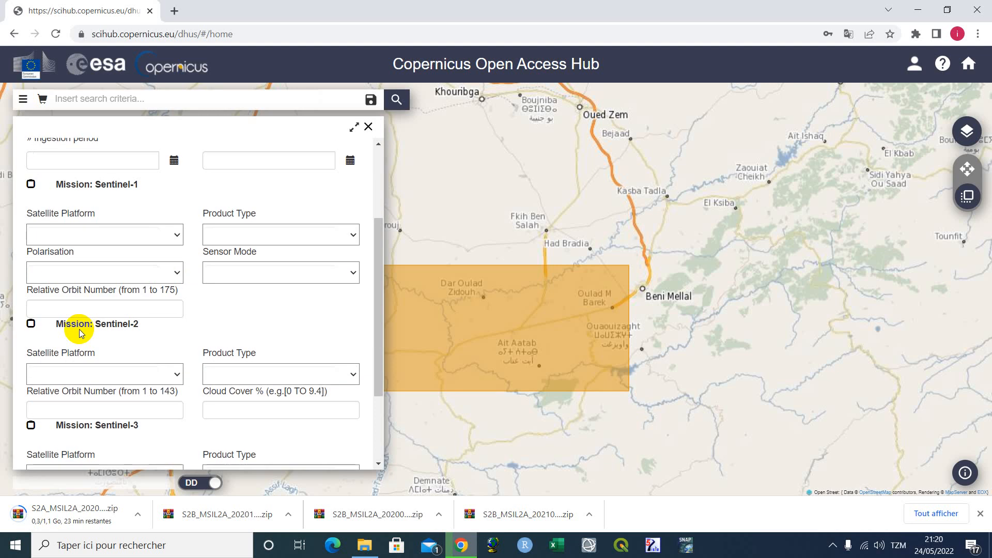
pyautogui.click(31, 324)
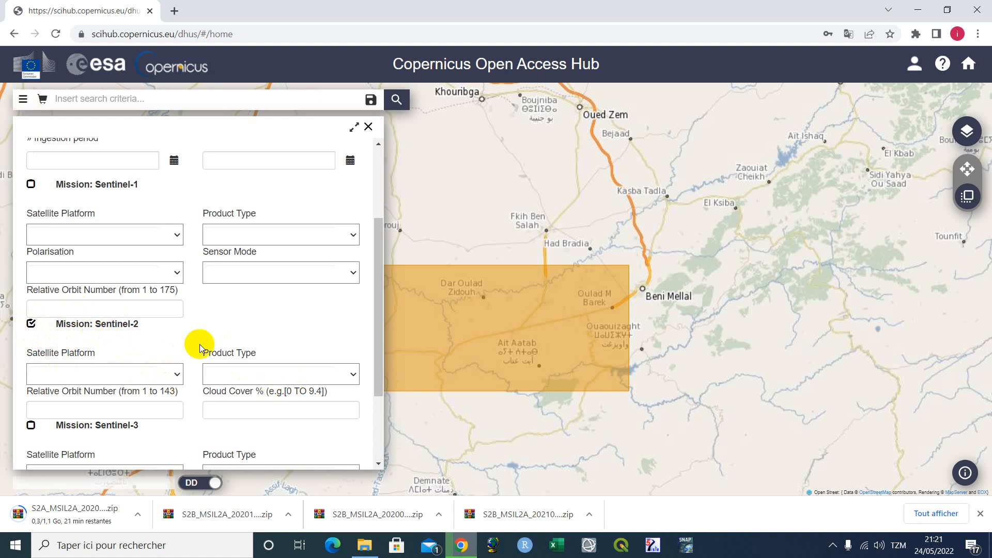
pyautogui.click(354, 376)
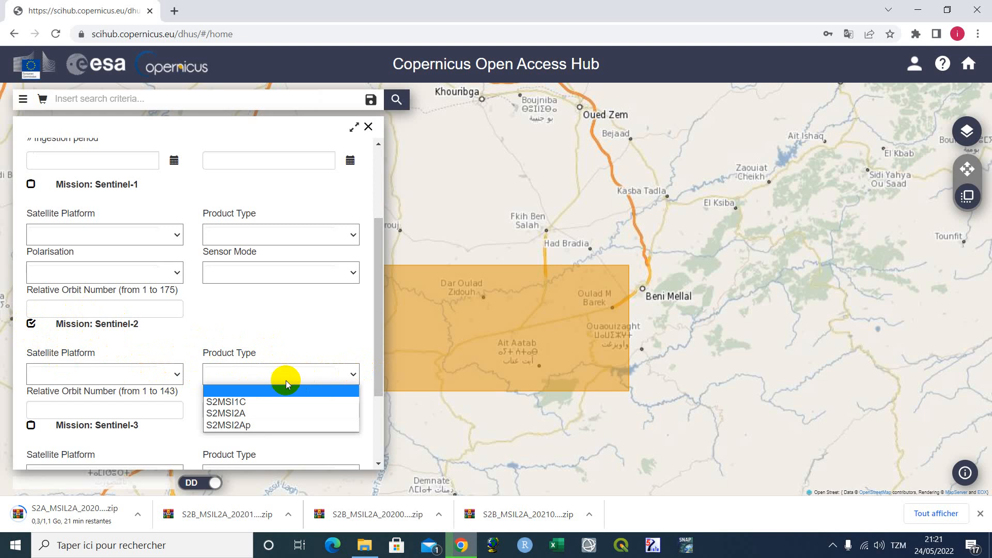
pyautogui.click(234, 414)
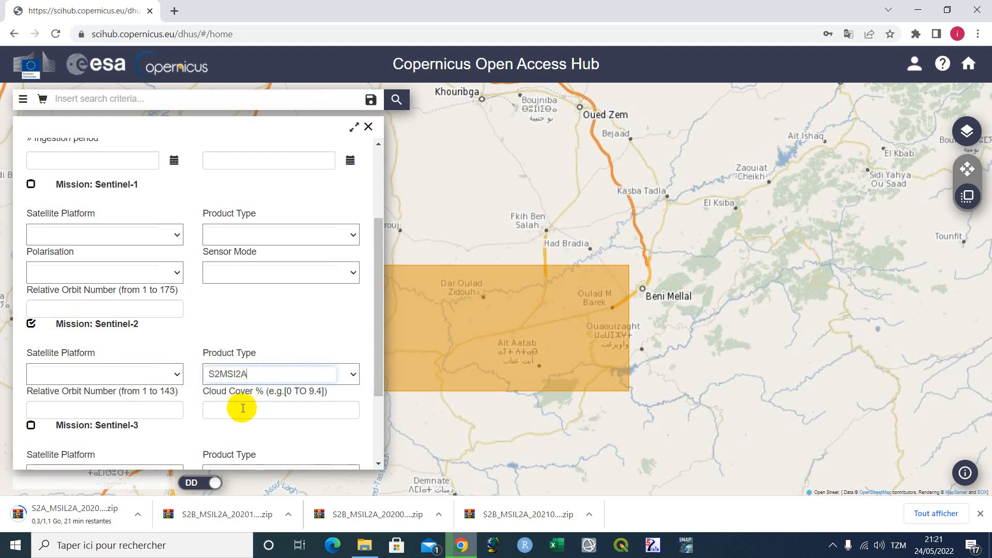
# Step: Set the Sentinel-2 cloud cover range to [0 TO 1], using the example range in the field's label as template
pyautogui.click(322, 391)
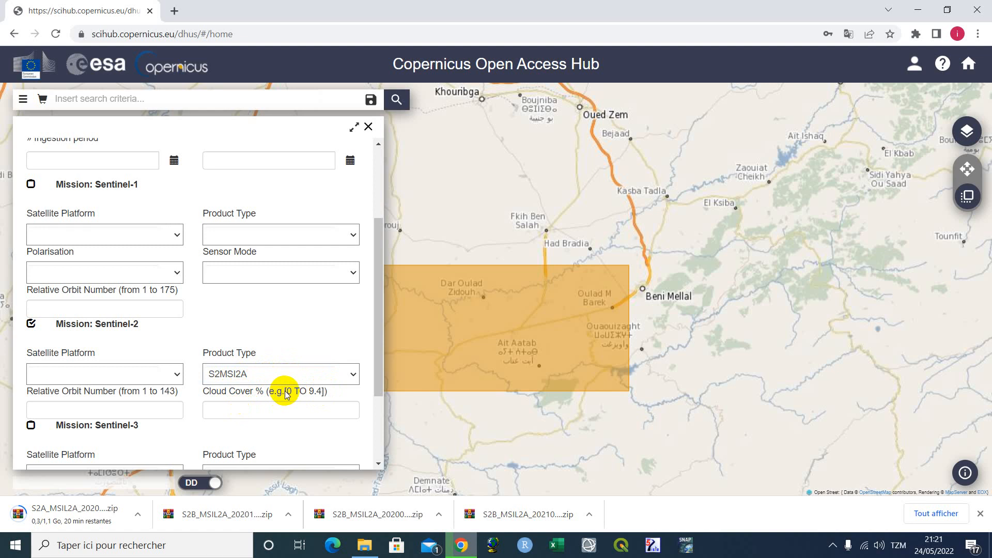
pyautogui.moveTo(285, 391); pyautogui.dragTo(324, 395)
pyautogui.hotkey('ctrl', 'c')
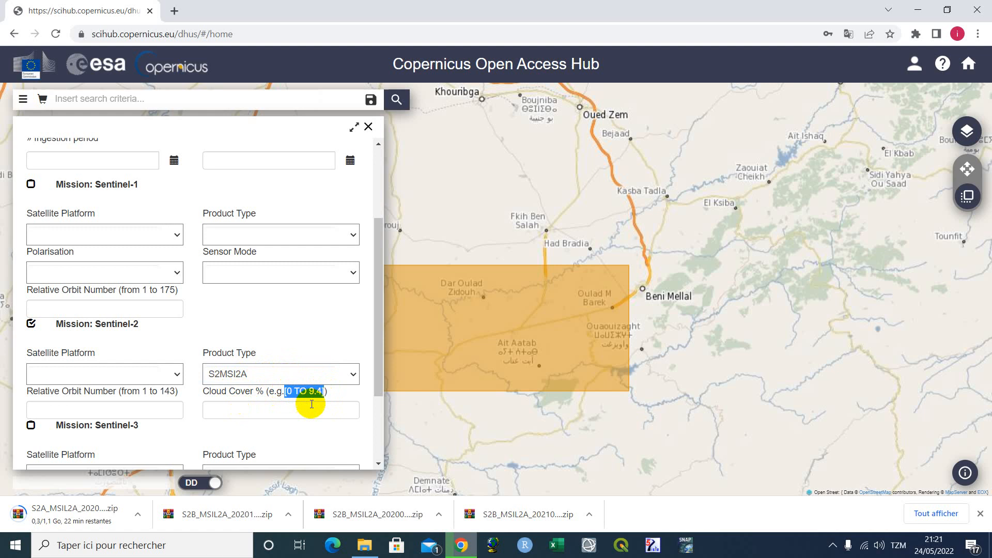
pyautogui.click(281, 409)
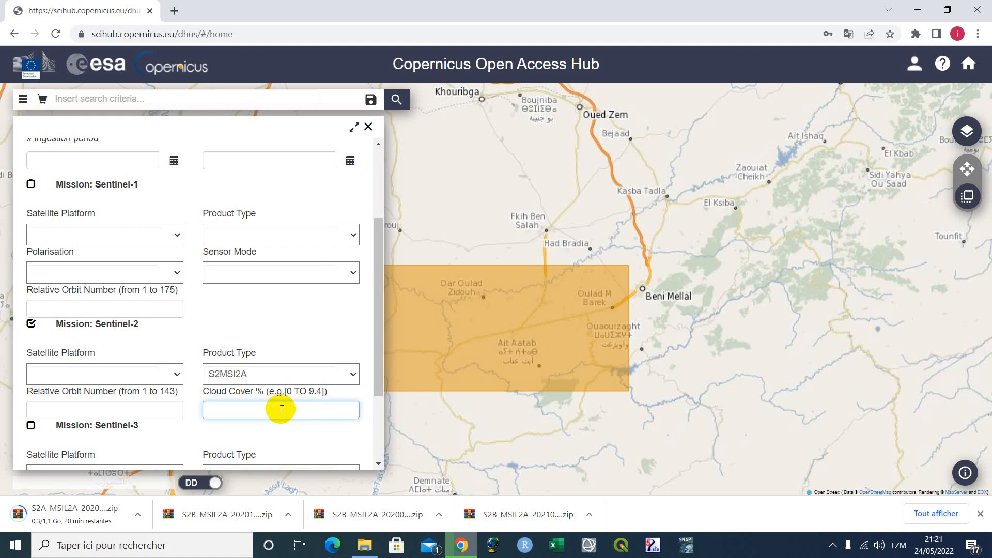
pyautogui.hotkey('ctrl', 'v')
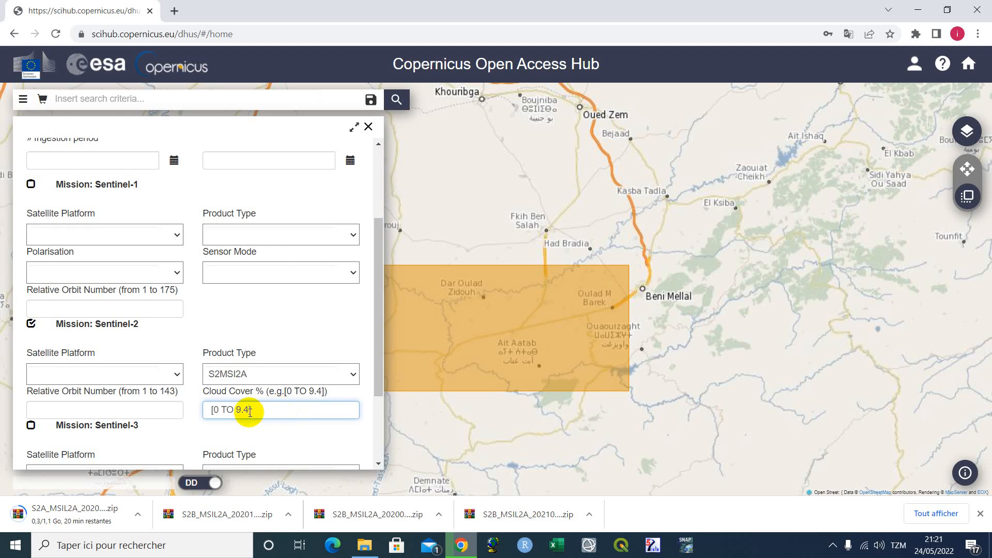
pyautogui.press('BackSpace')
pyautogui.write('1')
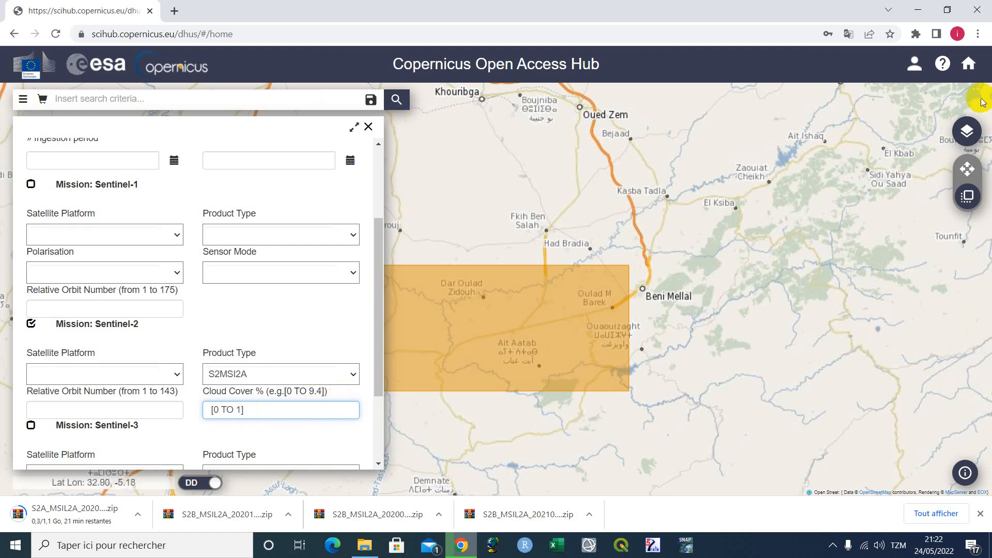
# Step: Switch the map background to the Sentinel-2 Cloudless + Overlay layer
pyautogui.click(969, 135)
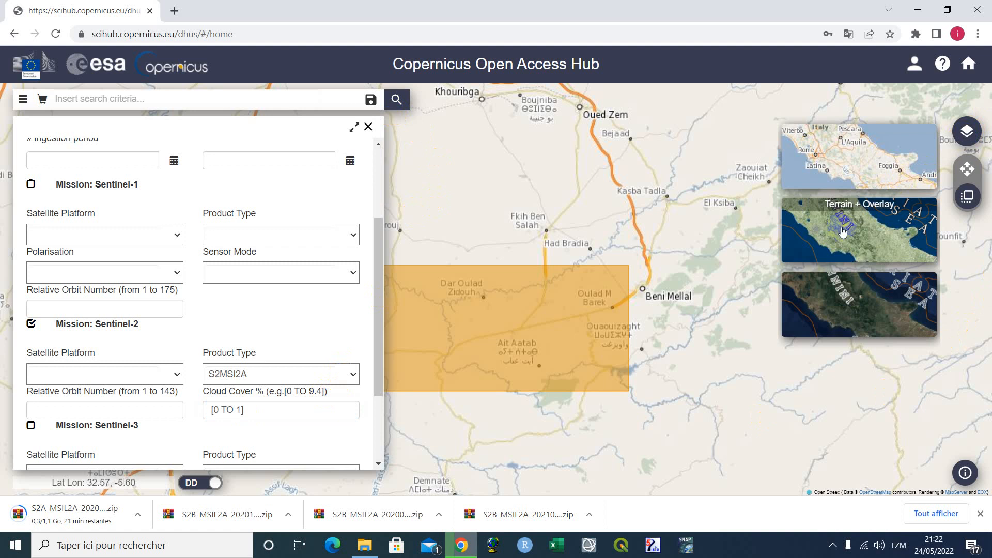
pyautogui.click(830, 308)
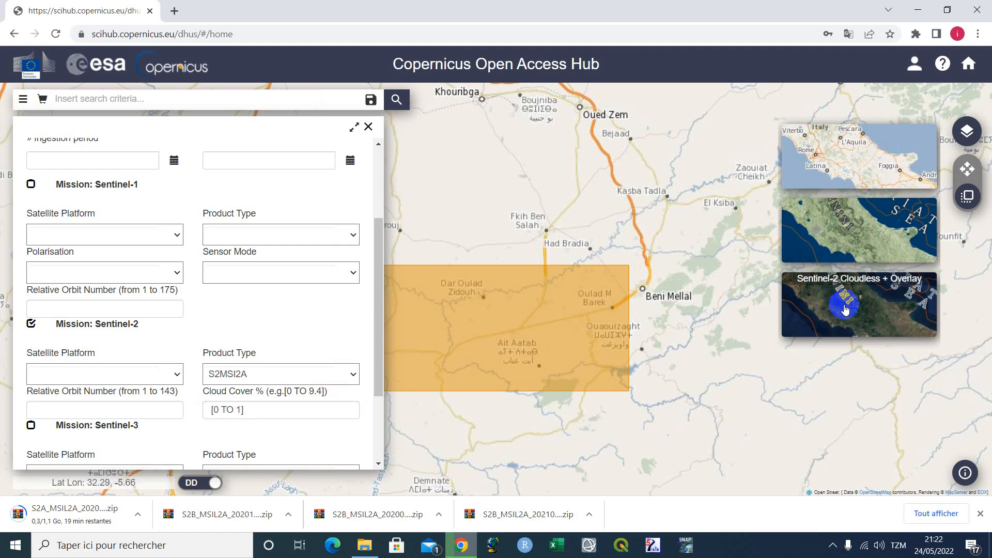
pyautogui.click(845, 309)
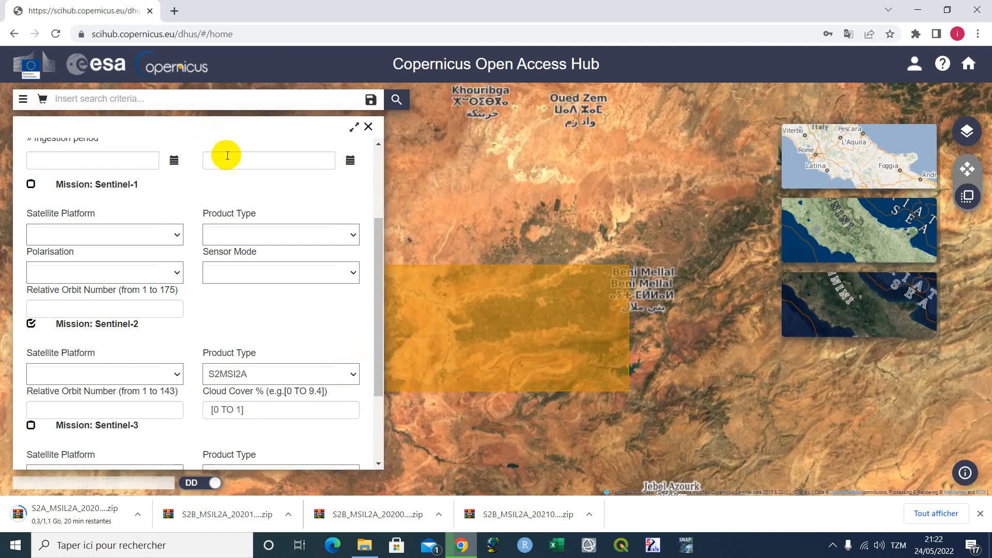
# Step: Review the sensing period in the advanced search and run the search with the criteria set
pyautogui.click(379, 273)
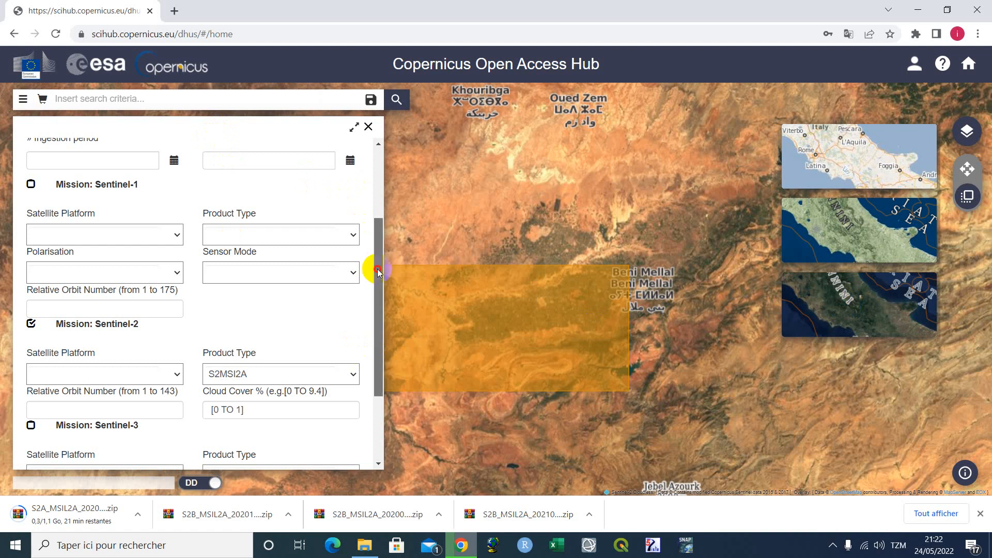
pyautogui.moveTo(379, 273); pyautogui.dragTo(396, 186)
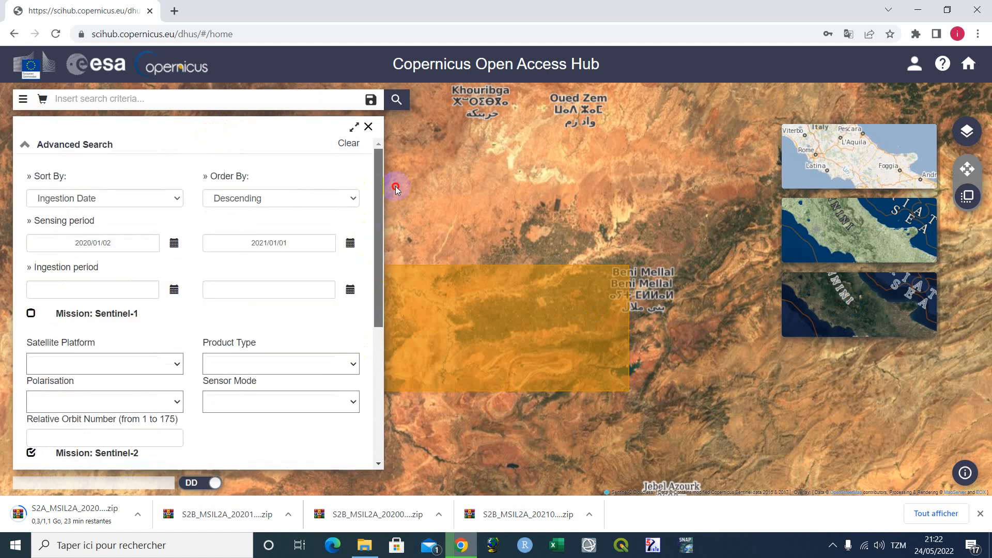
pyautogui.click(398, 103)
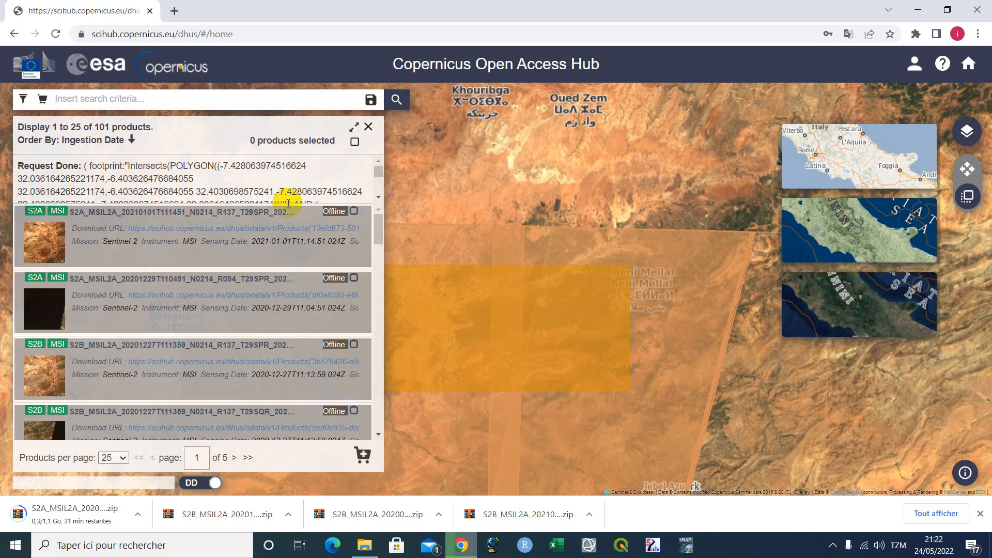
# Step: Select the offline product S2B_MSIL2A_20201124T110359_N0214_R094_T29SPR in the results and examine its footprint on the map
pyautogui.scroll(-5, 323, 316)
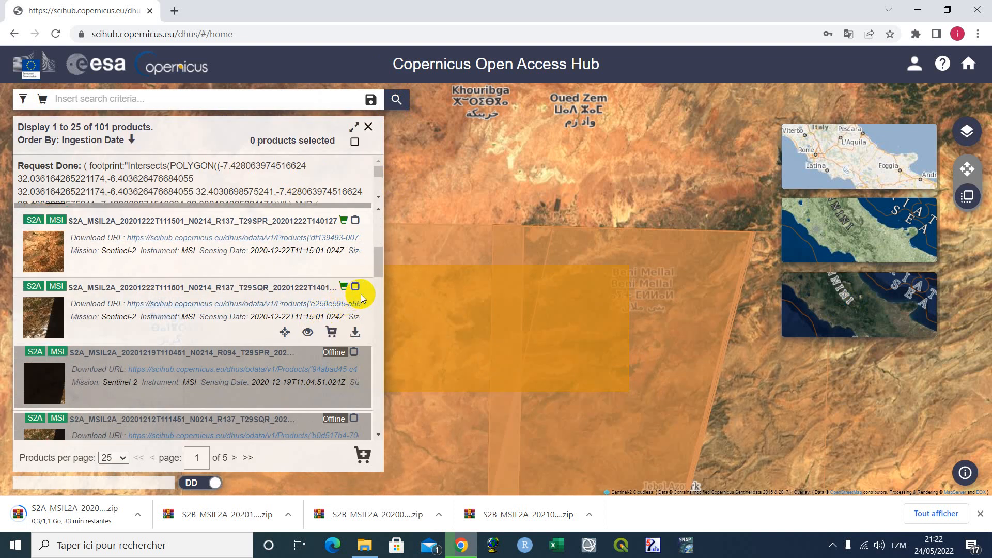
pyautogui.scroll(-5, 362, 299)
pyautogui.scroll(-5, 350, 318)
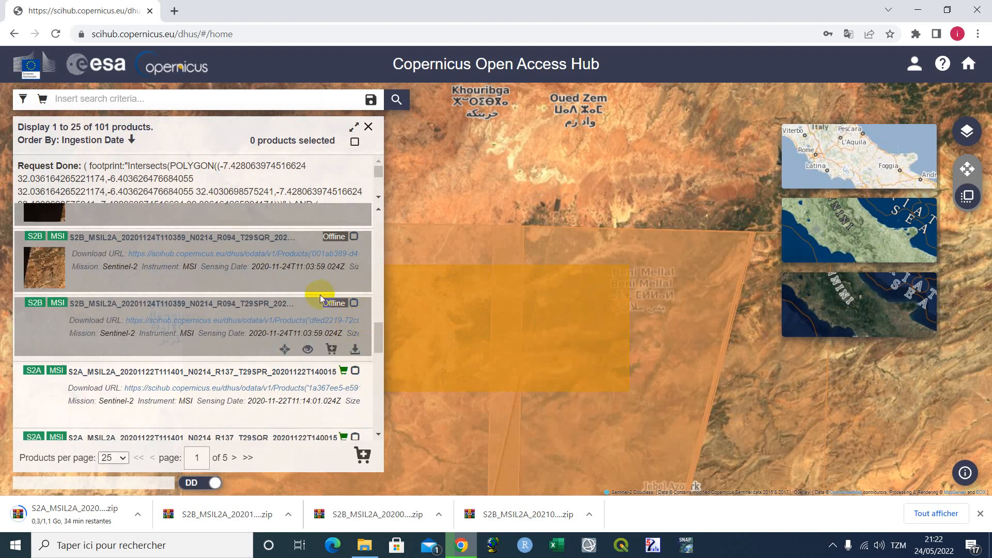
pyautogui.click(352, 305)
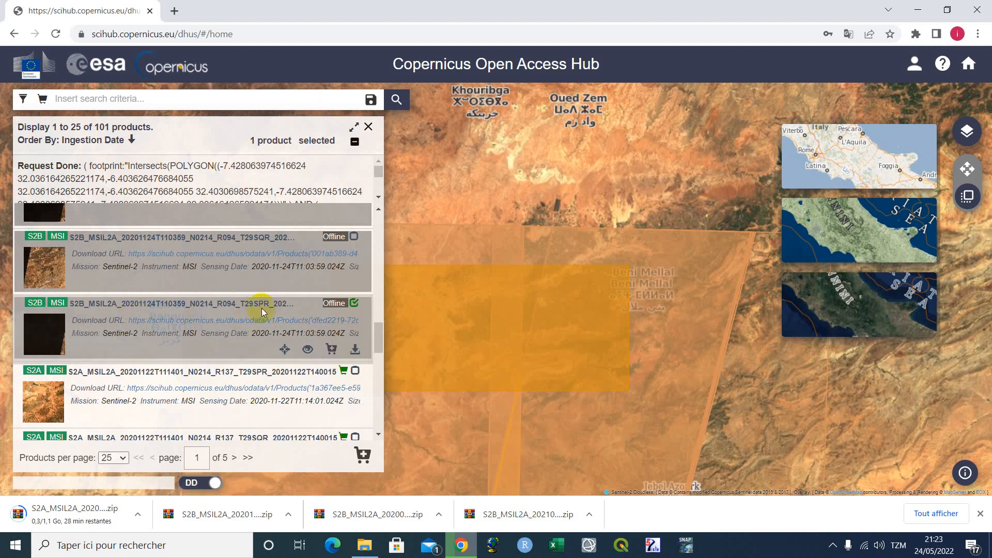
pyautogui.click(355, 304)
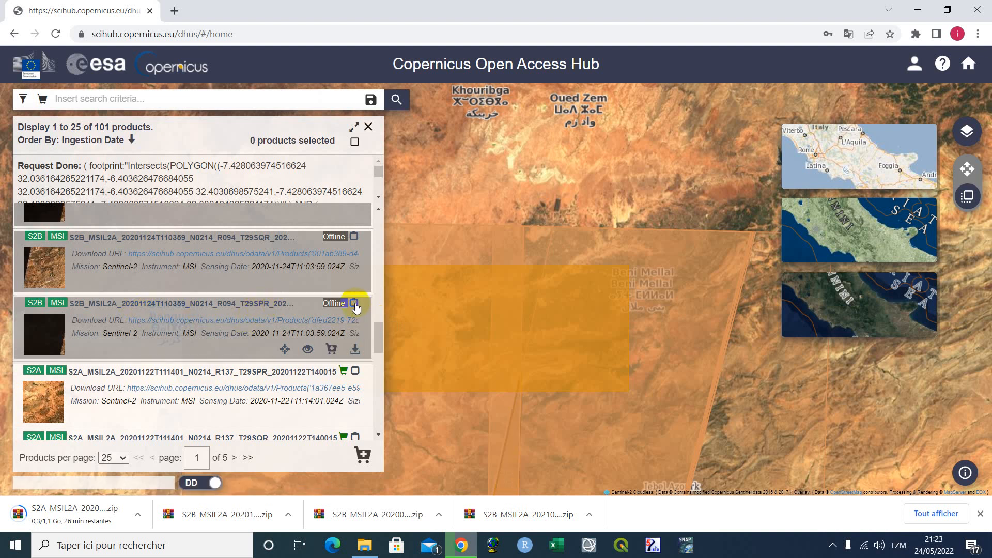
pyautogui.click(355, 304)
pyautogui.scroll(-2, 535, 364)
pyautogui.scroll(-1, 535, 364)
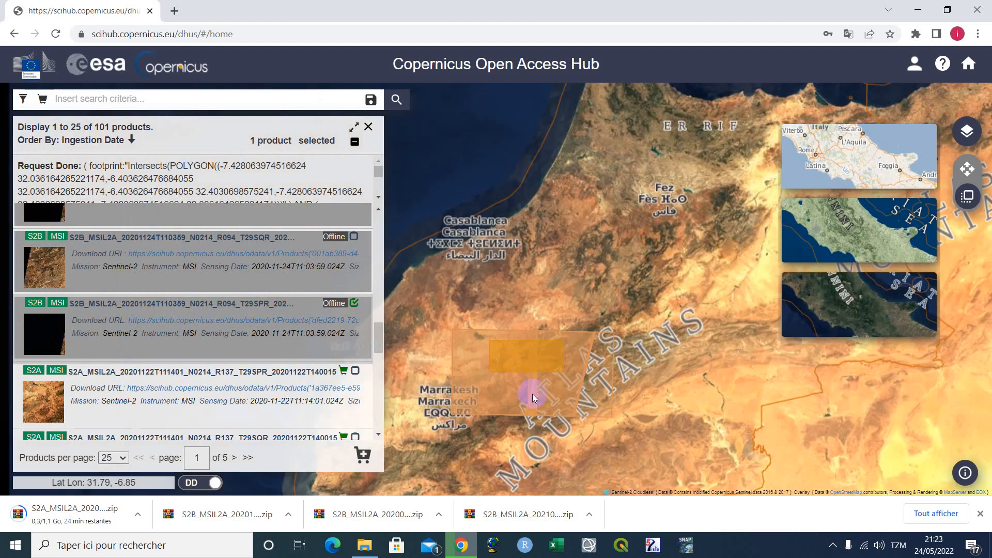
pyautogui.scroll(1, 535, 400)
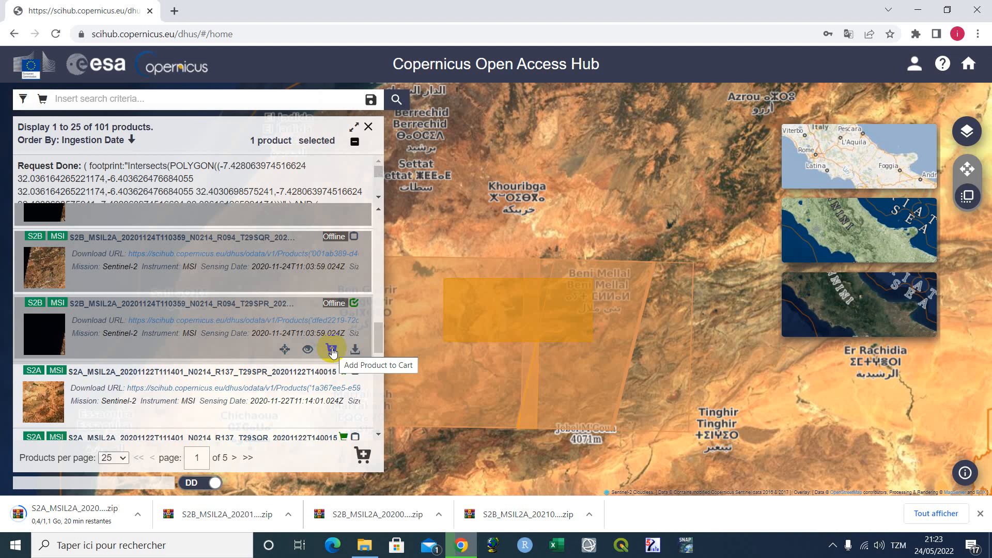
# Step: Add the offline T29SPR product of 2020-11-24 to the cart, close the results list and open the cart
pyautogui.click(333, 350)
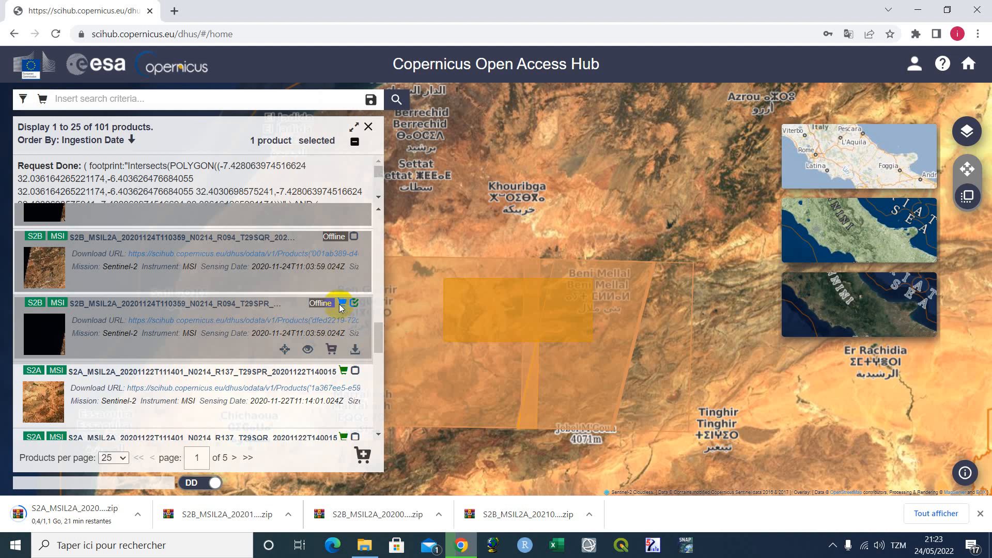
pyautogui.click(368, 126)
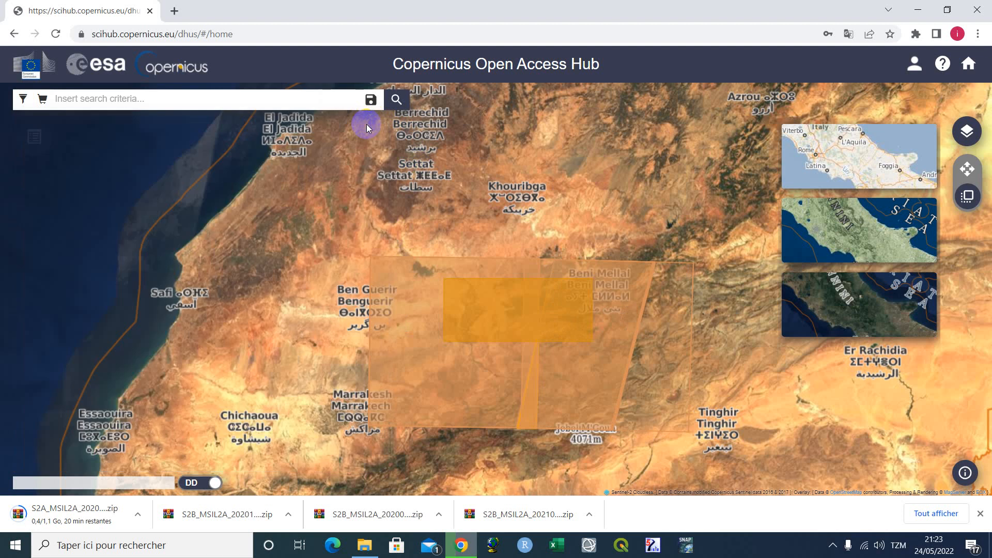
pyautogui.click(43, 100)
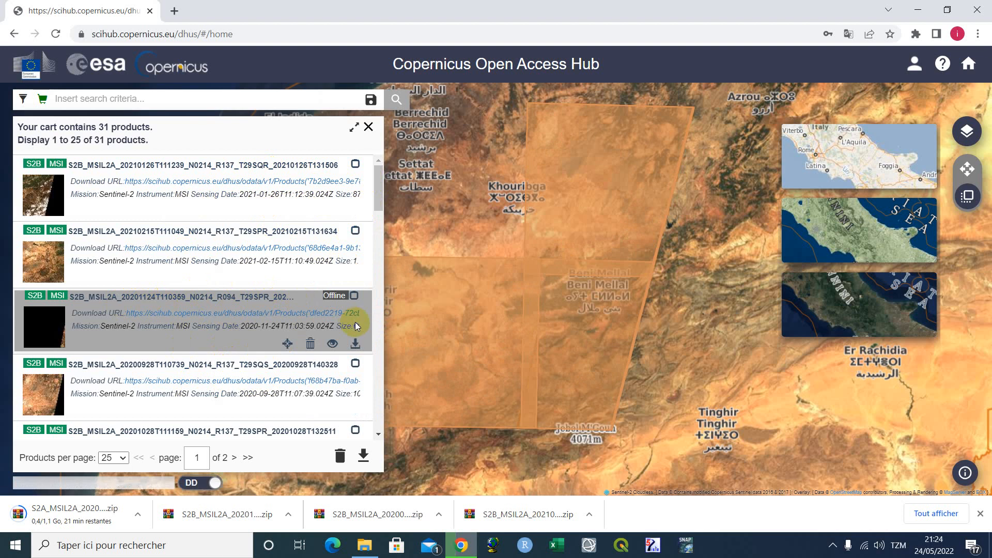
# Step: Try to download the offline T29SPR product of 2020-11-24 from the cart after selecting it
pyautogui.doubleClick(340, 300)
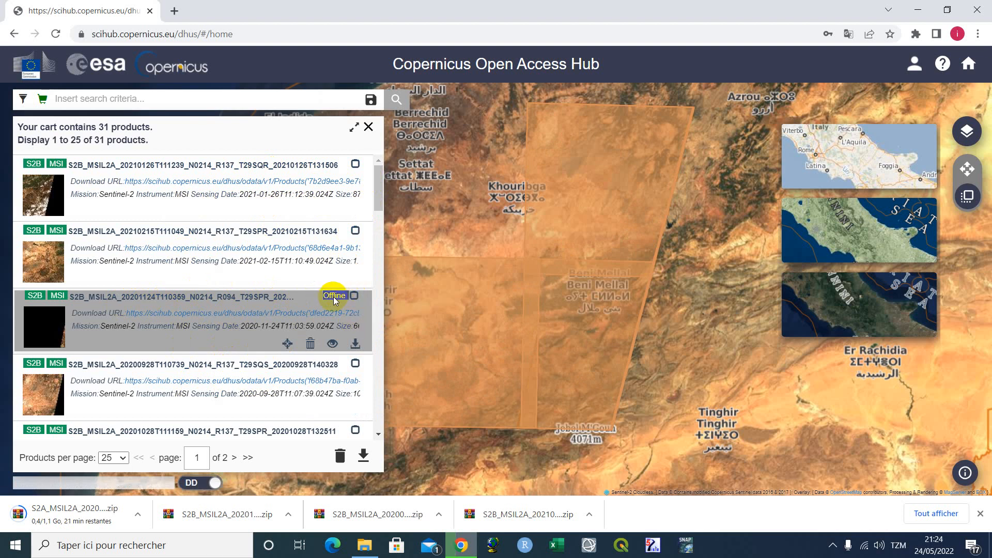
pyautogui.click(354, 297)
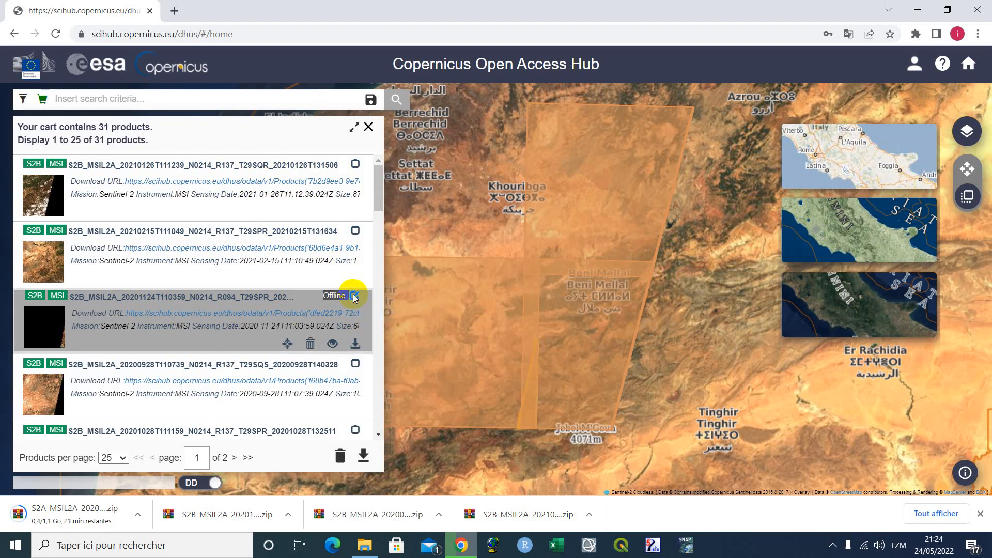
pyautogui.click(354, 297)
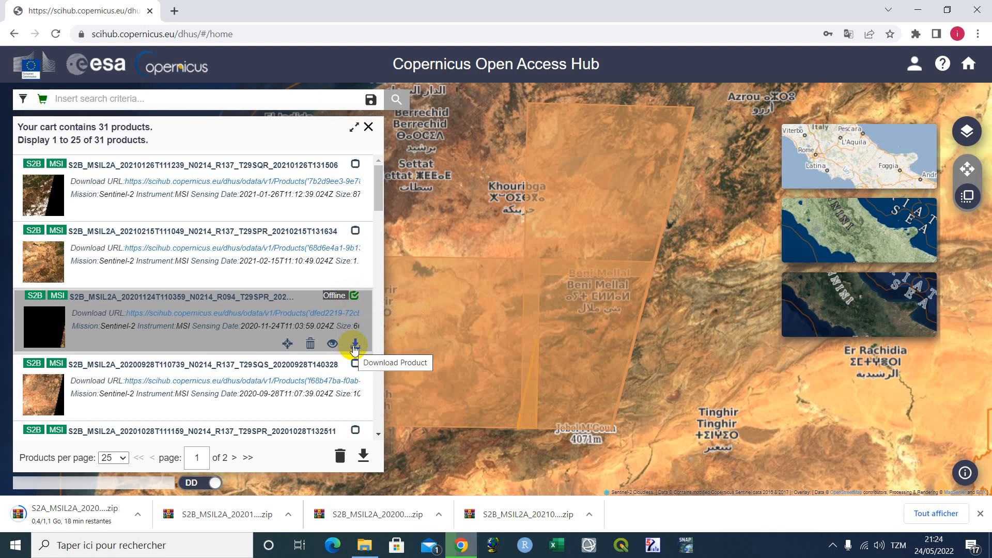
pyautogui.click(354, 345)
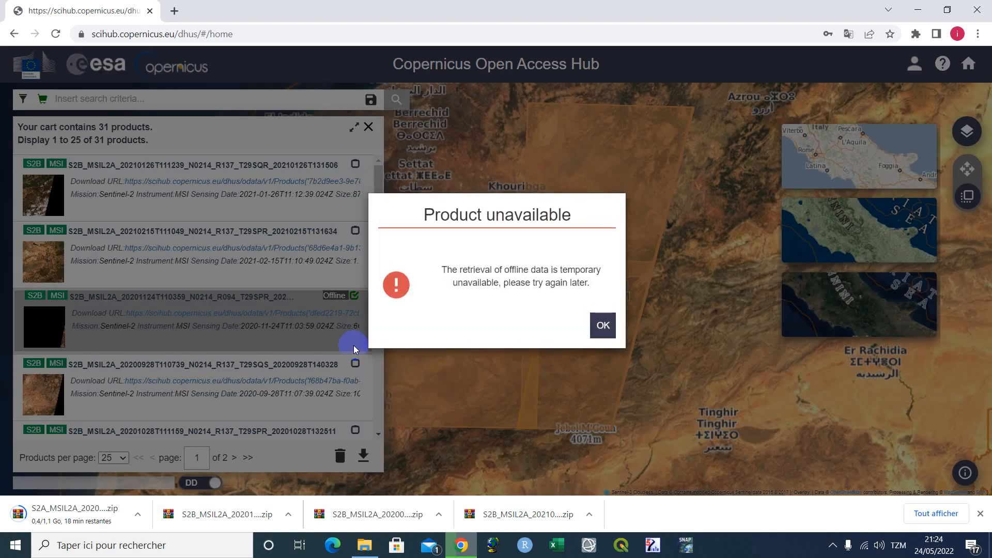
pyautogui.click(593, 331)
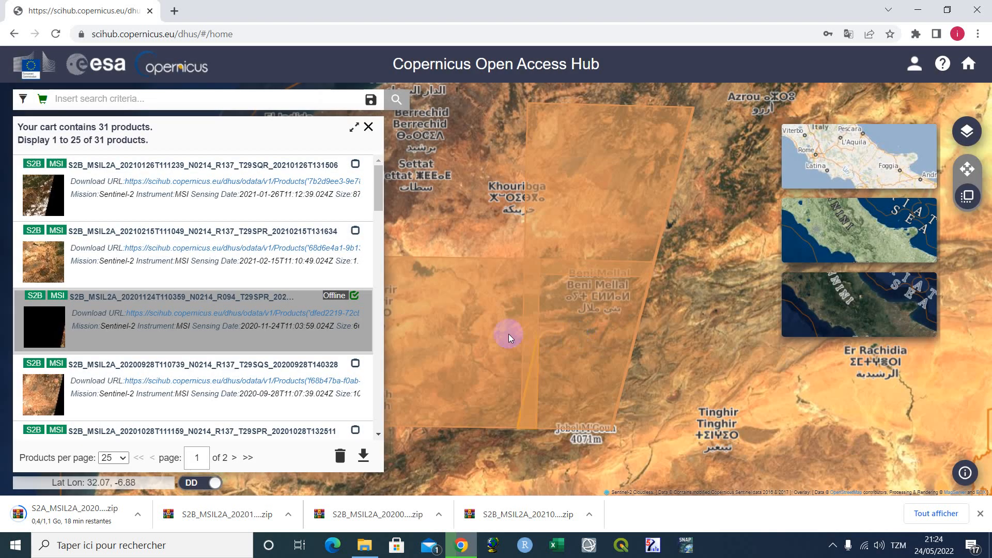
# Step: Request the download of the offline T29SPR product again, deselect it and check its retrieval order status
pyautogui.moveTo(360, 333)
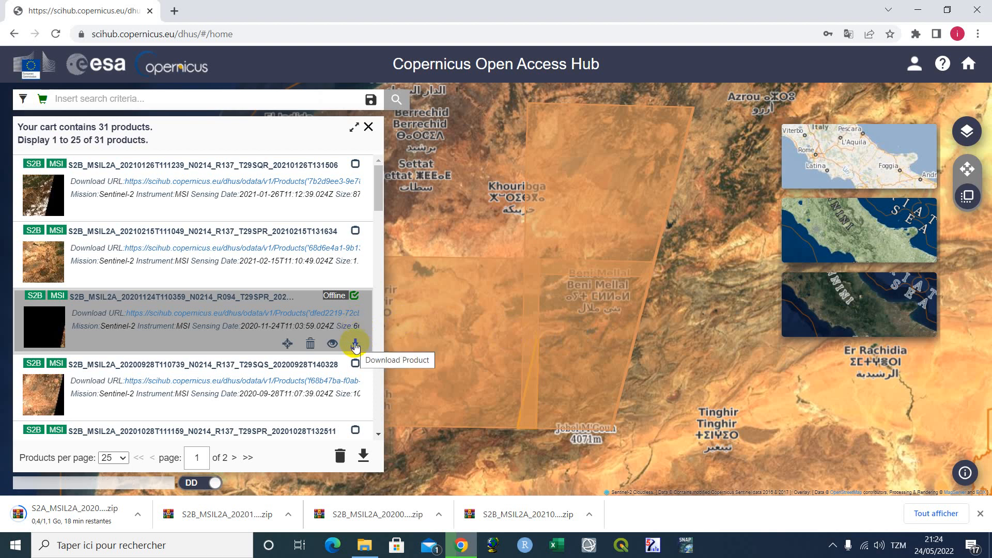
pyautogui.click(356, 345)
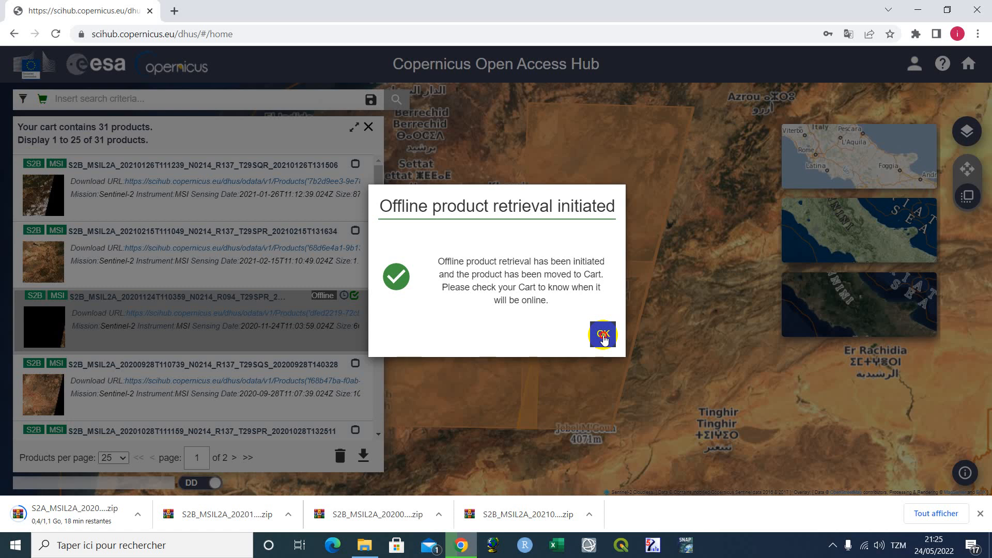
pyautogui.click(603, 336)
pyautogui.click(354, 294)
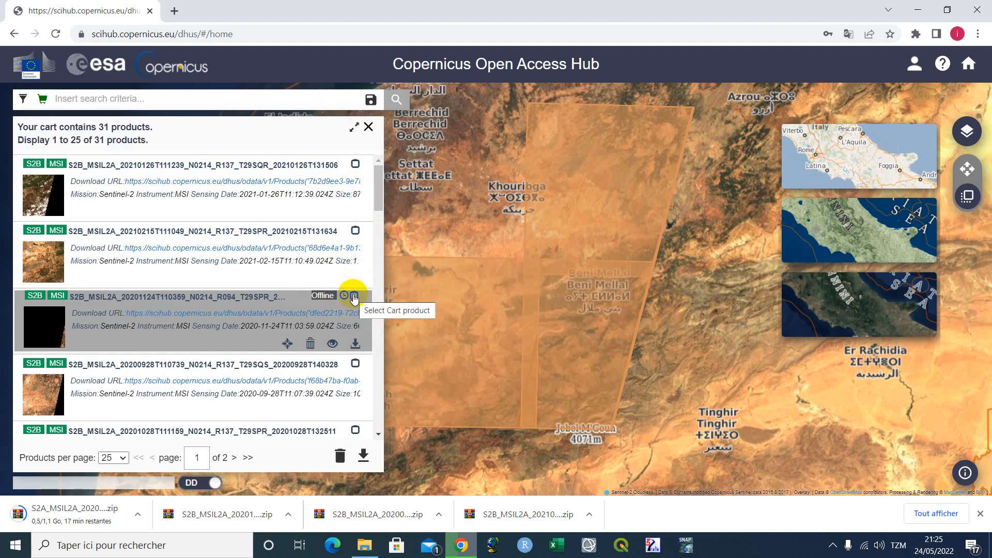
pyautogui.moveTo(344, 296)
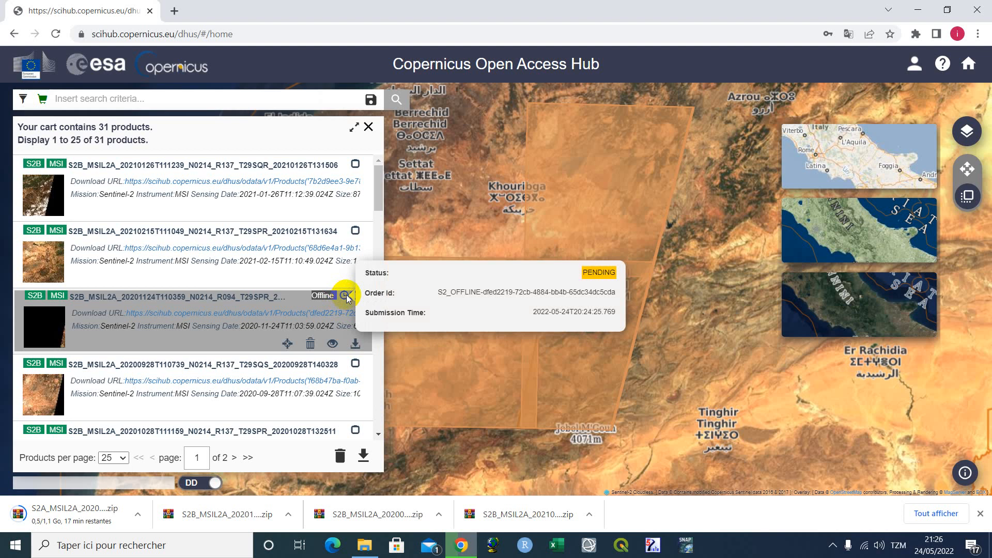
# Step: Reselect the offline T29SPR product in the cart and repeat its retrieval request
pyautogui.click(355, 296)
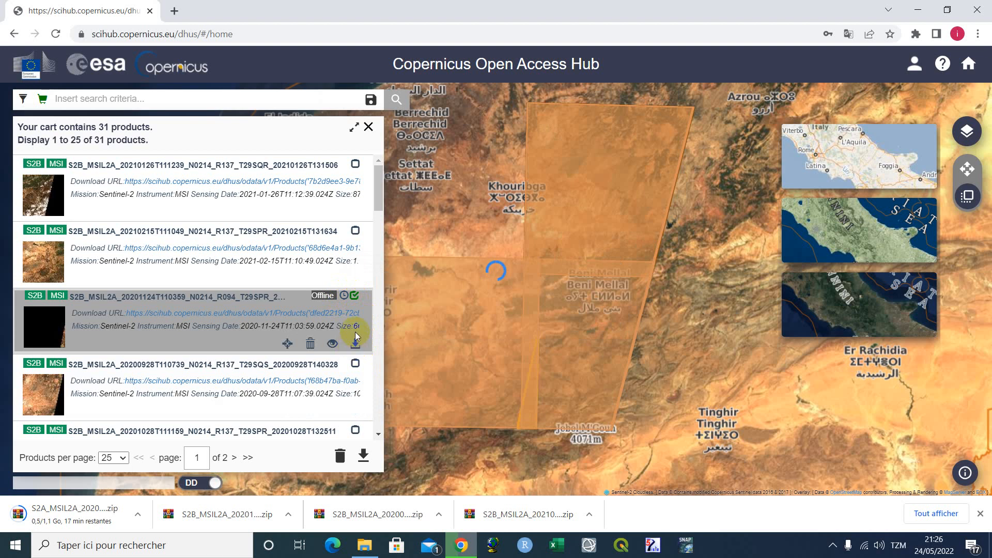
pyautogui.click(428, 358)
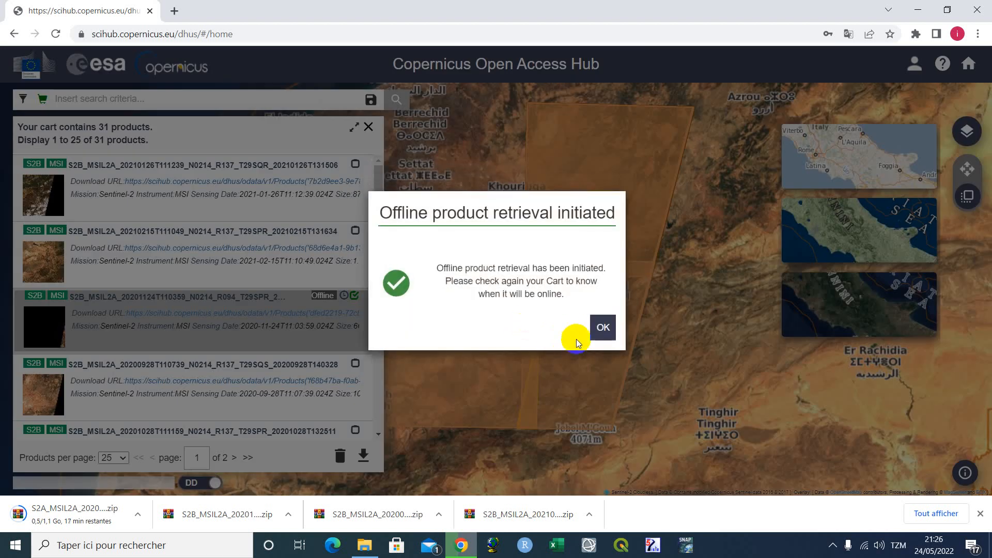
pyautogui.click(597, 333)
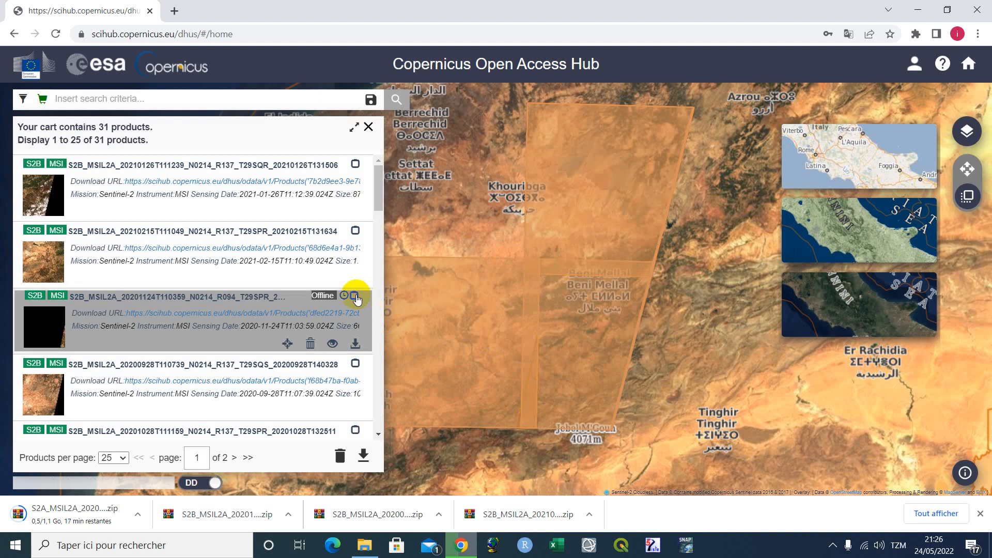
pyautogui.click(833, 546)
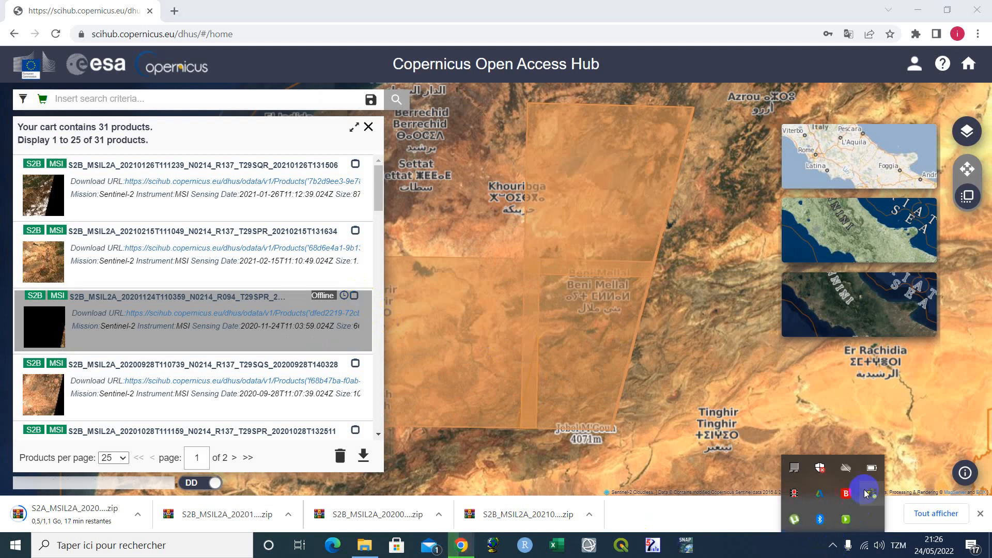